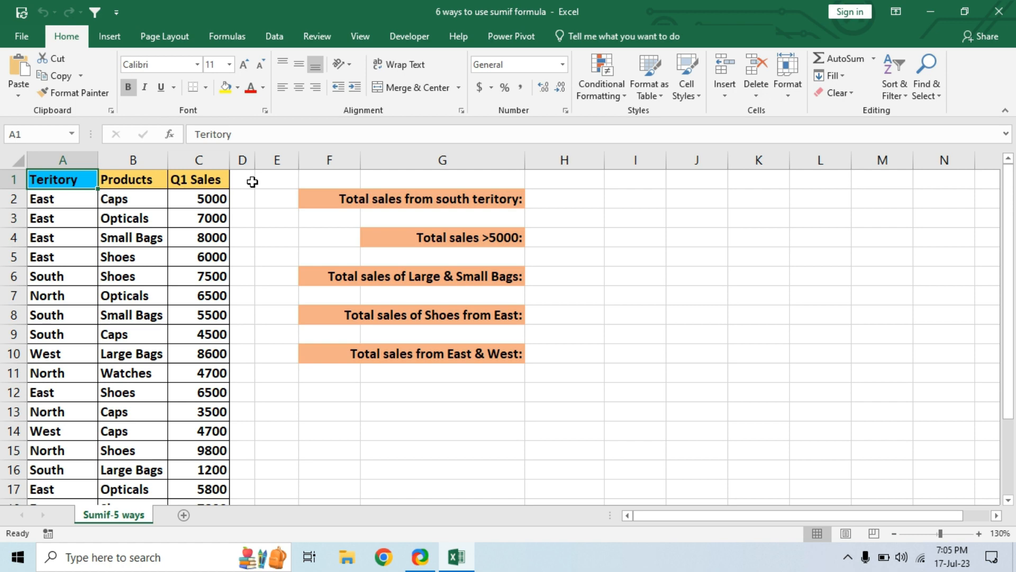
{"action": "left_click_drag", "start_coordinate": [68, 180], "coordinate": [185, 474]}
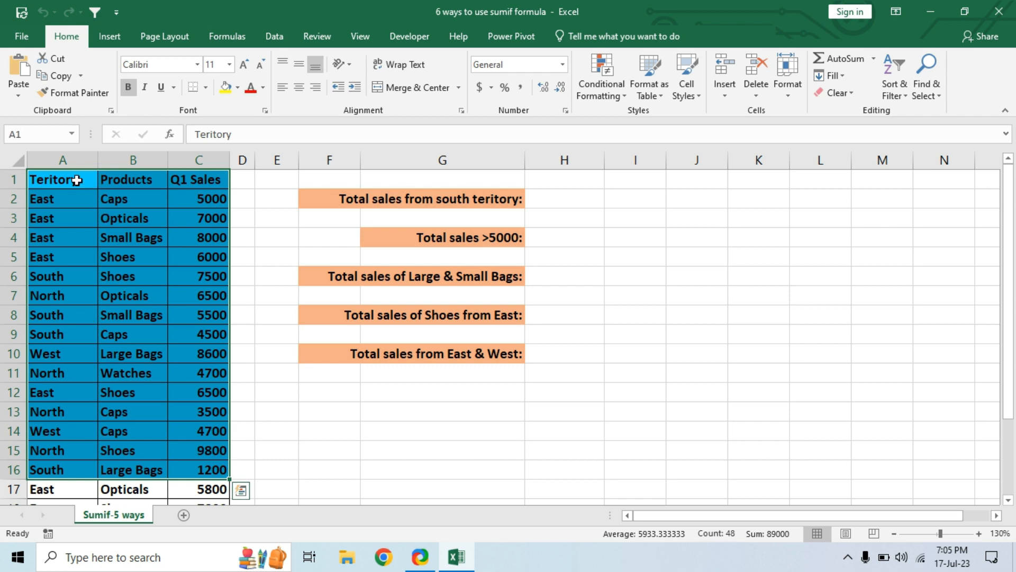
{"action": "left_click", "coordinate": [75, 160]}
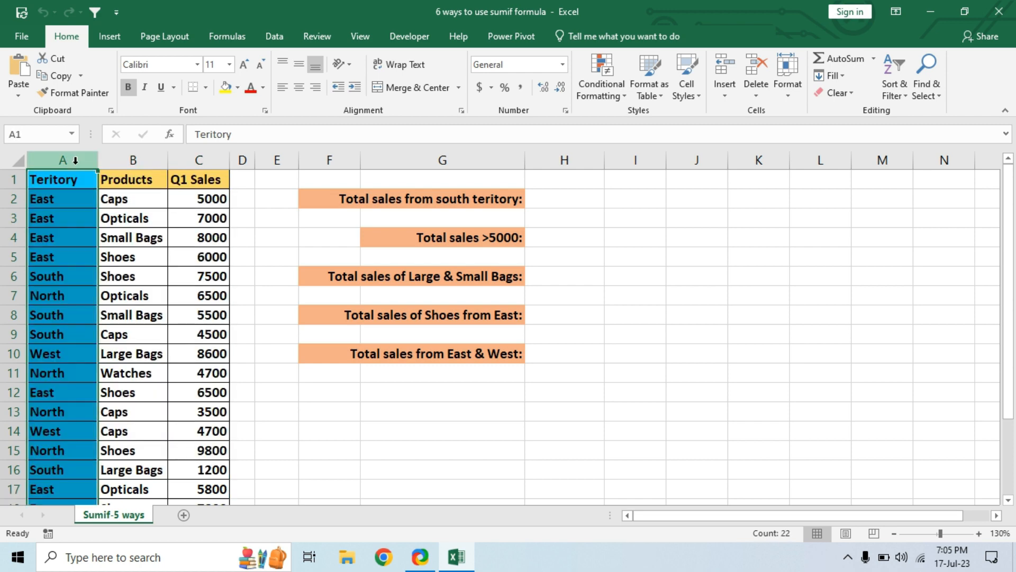
{"action": "left_click", "coordinate": [132, 160]}
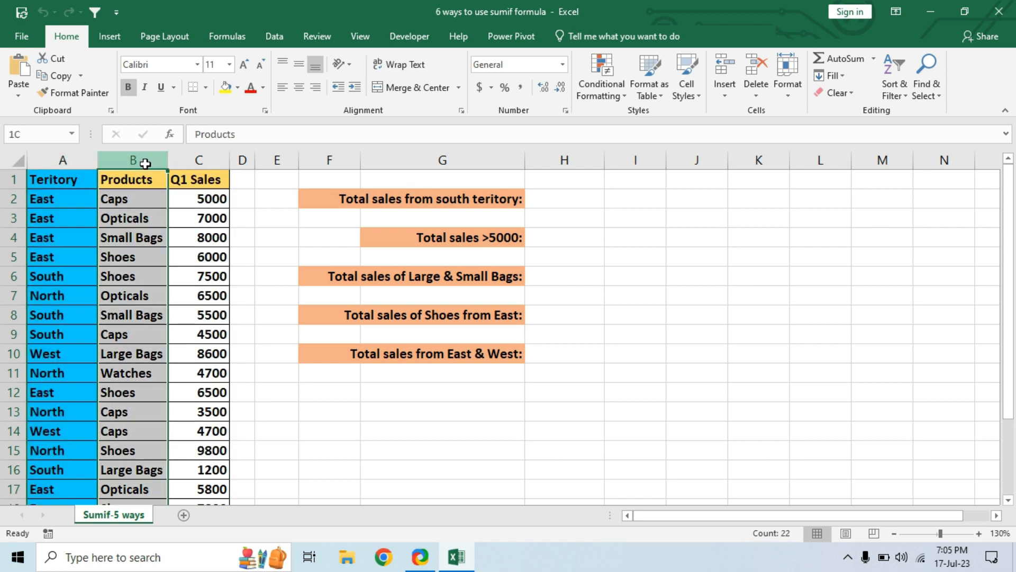
{"action": "left_click", "coordinate": [199, 160]}
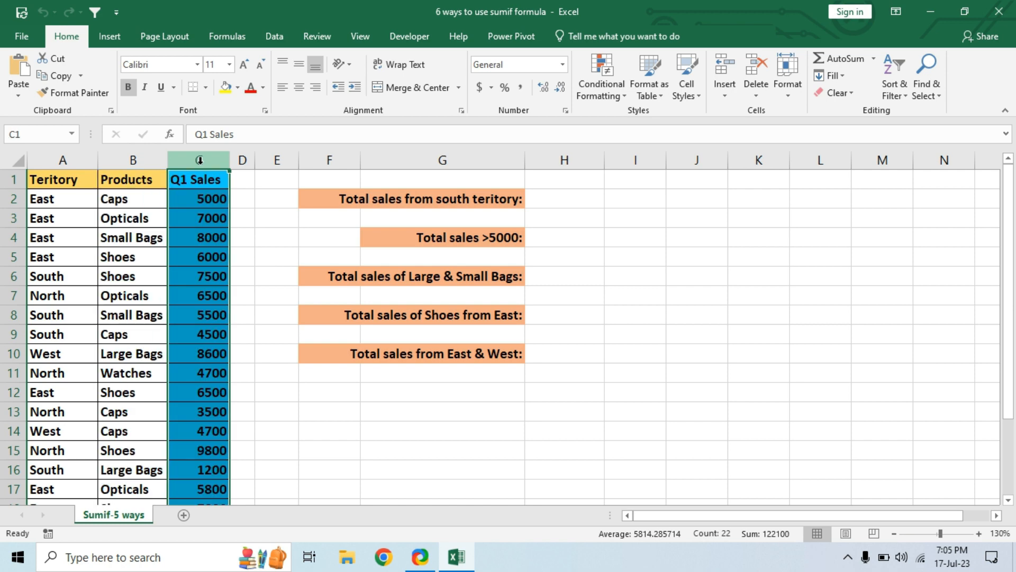
Step: Start a SUMIF formula in H2 for the south territory total, with A2:A22 as the range
{"action": "left_click", "coordinate": [563, 200]}
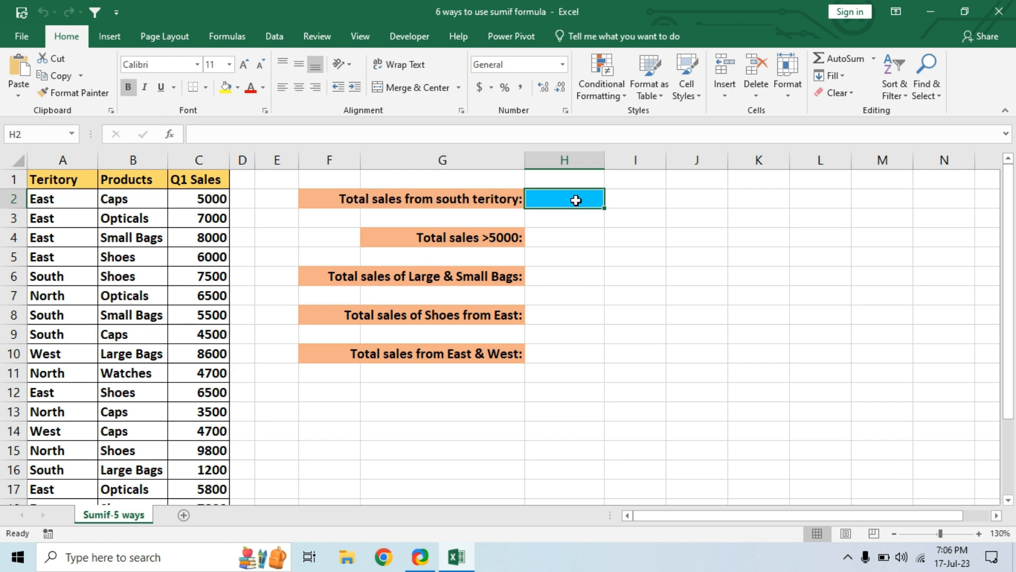
{"action": "type", "text": "="}
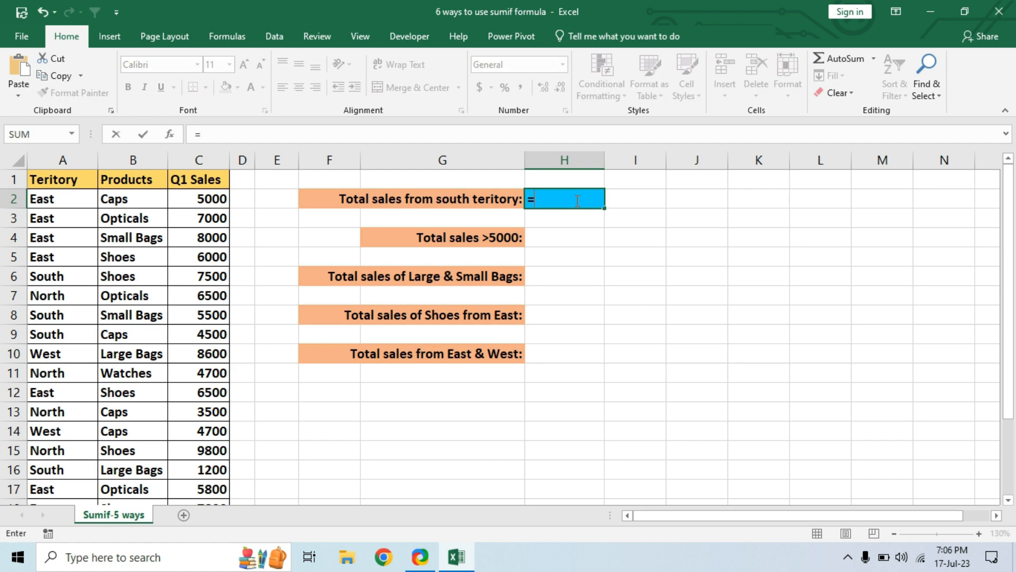
{"action": "type", "text": "sumif"}
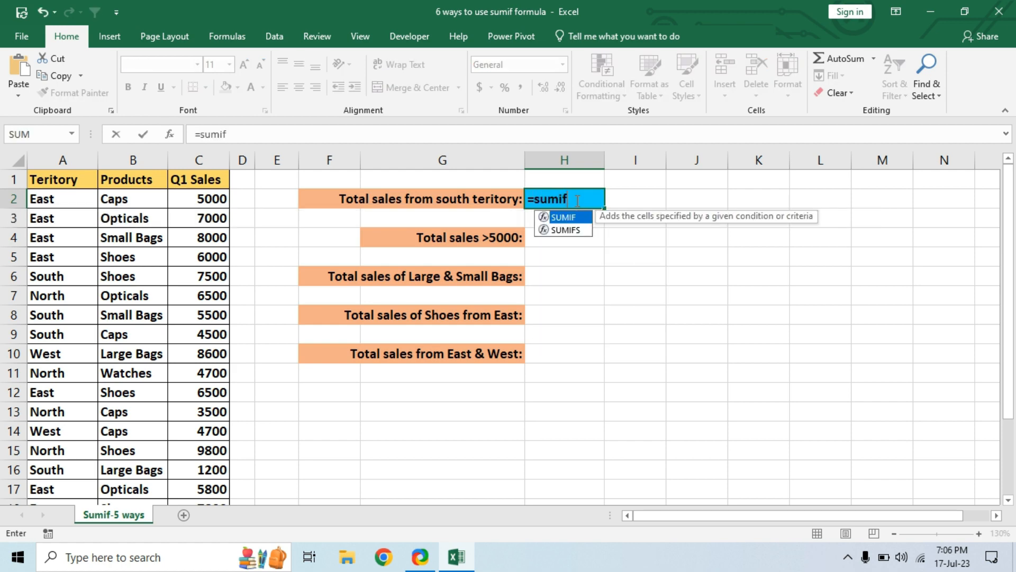
{"action": "key", "text": "Tab"}
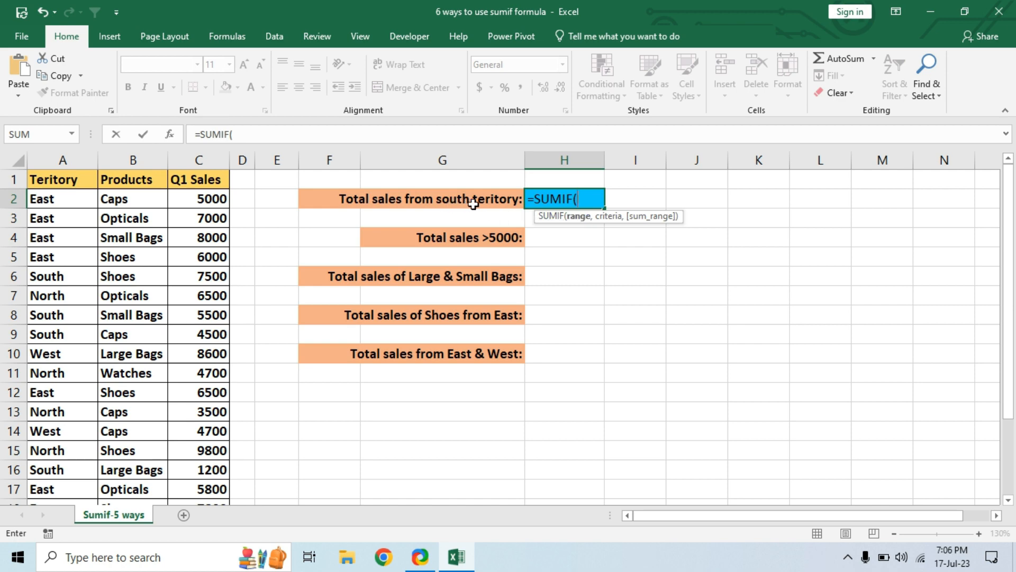
{"action": "left_click", "coordinate": [39, 199]}
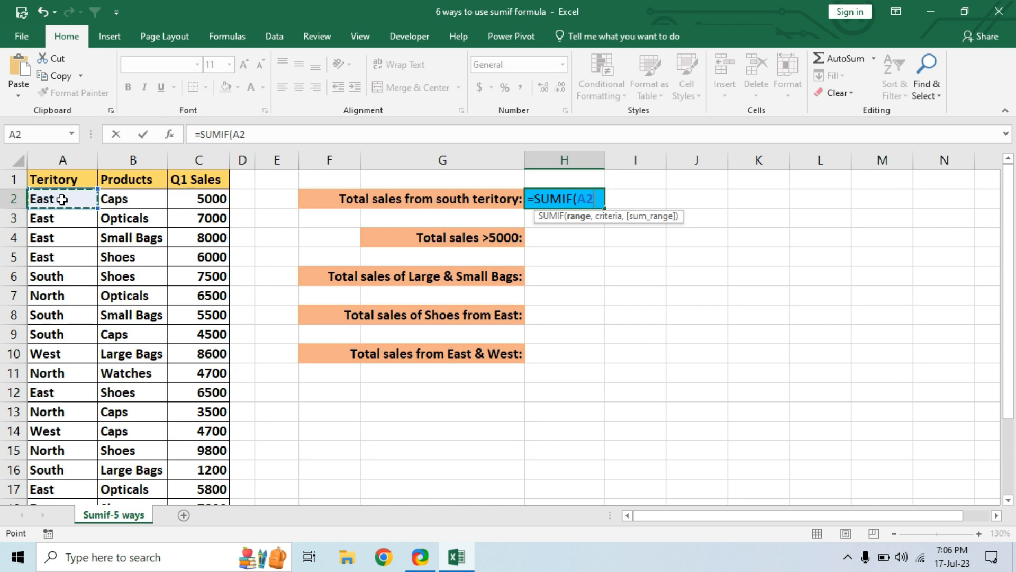
{"action": "key", "text": "ctrl+shift+Down"}
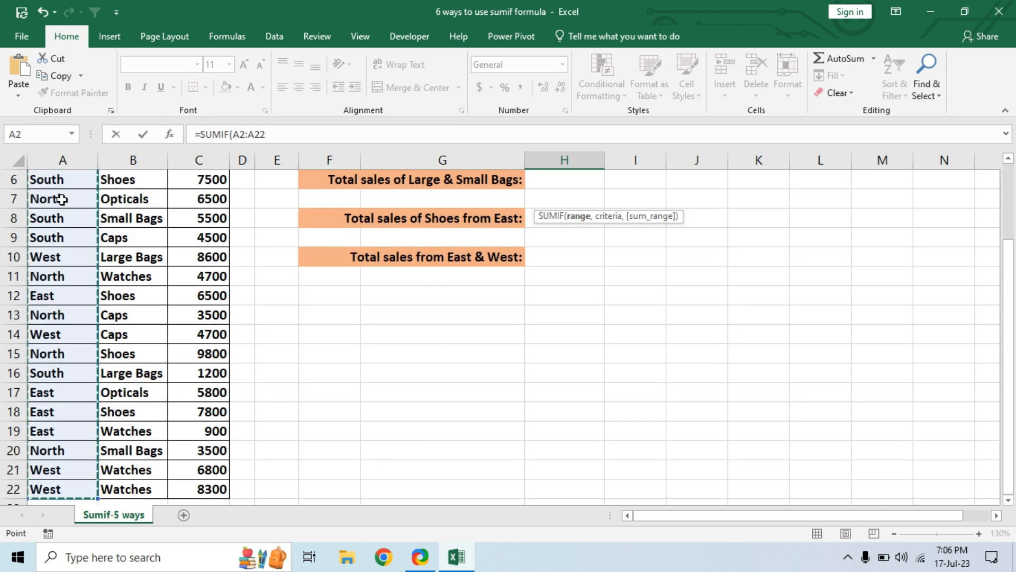
{"action": "scroll", "coordinate": [61, 199], "scroll_direction": "up", "scroll_amount": 2}
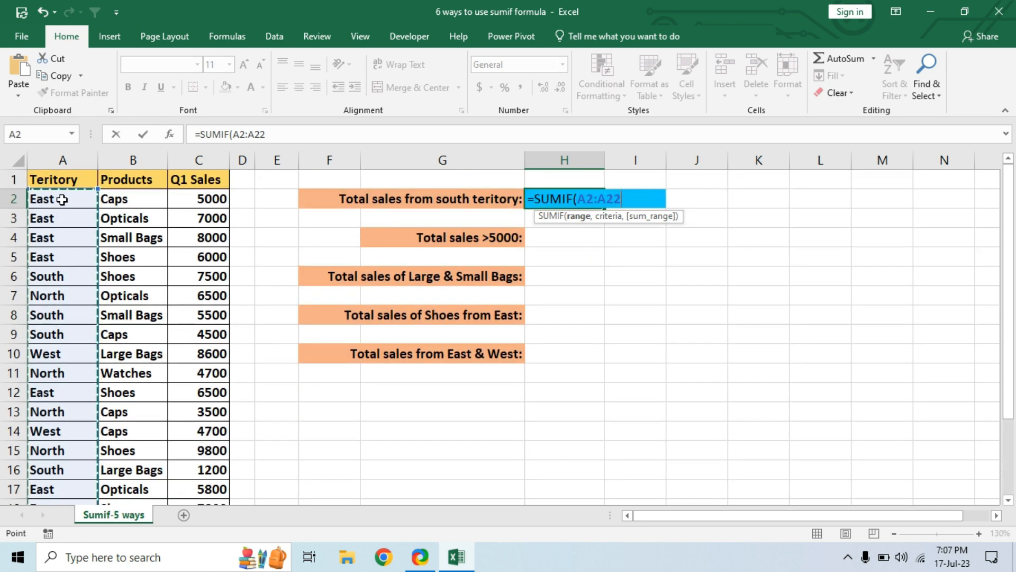
{"action": "type", "text": ","}
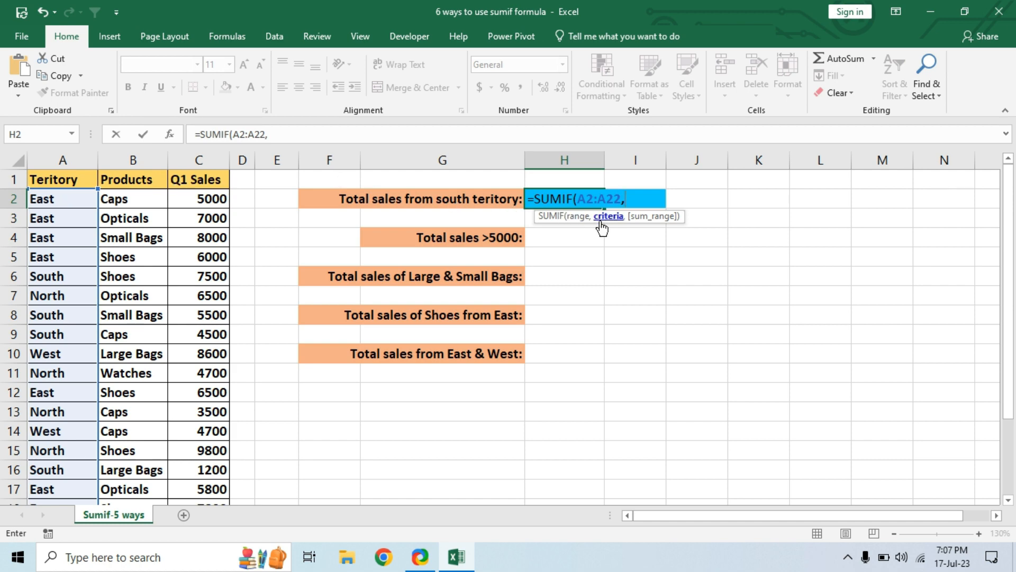
{"action": "type", "text": "\"SOUTH"}
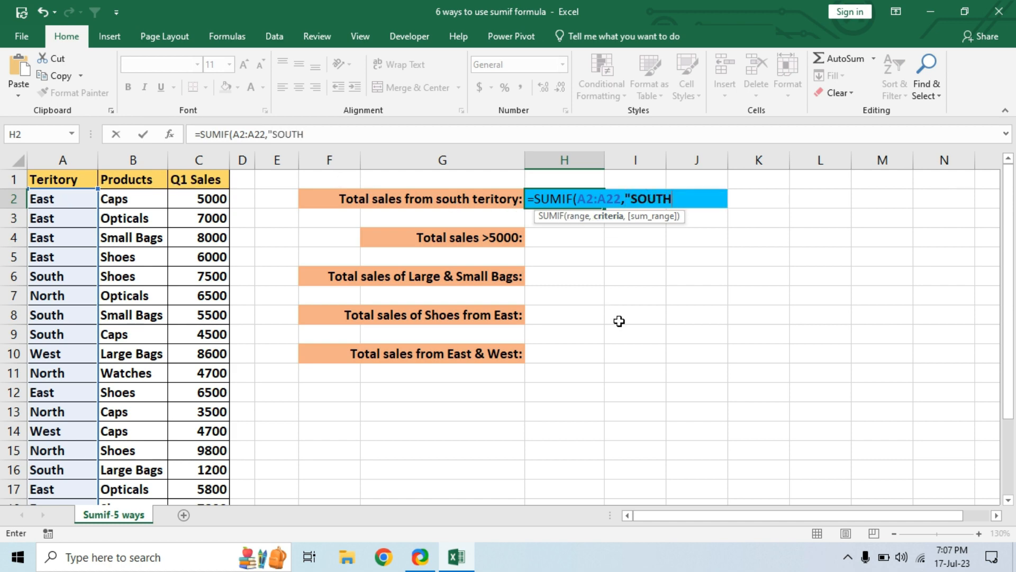
{"action": "type", "text": "\","}
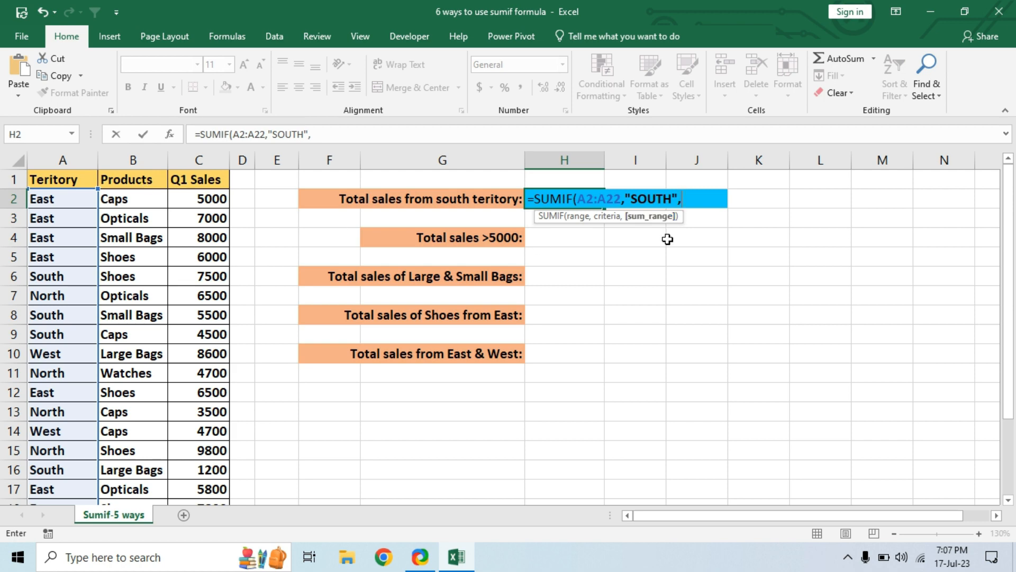
Step: Complete the H2 formula with the criterion "SOUTH" and the sum range C2:C22
{"action": "left_click", "coordinate": [205, 196]}
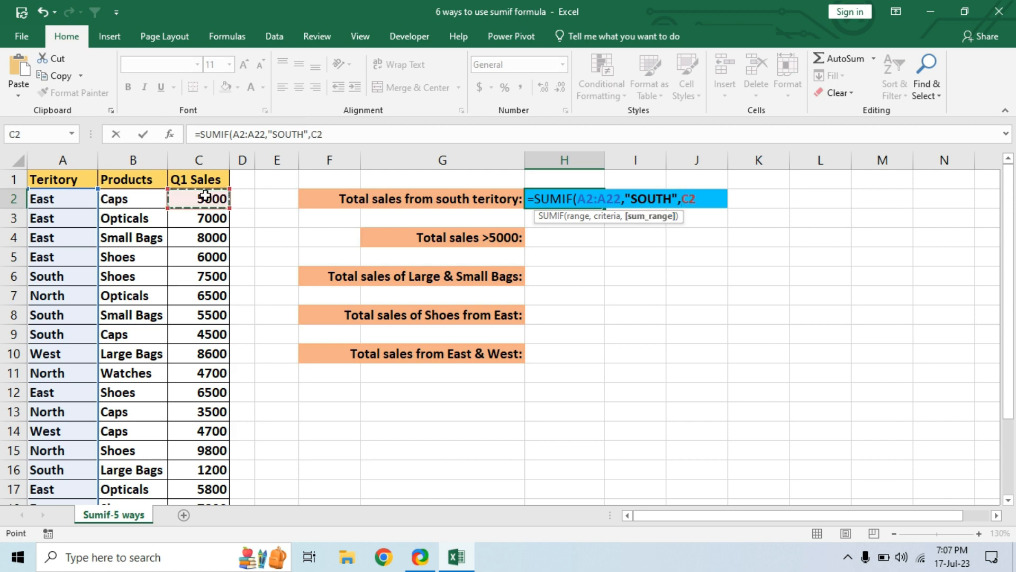
{"action": "key", "text": "ctrl+shift+Down"}
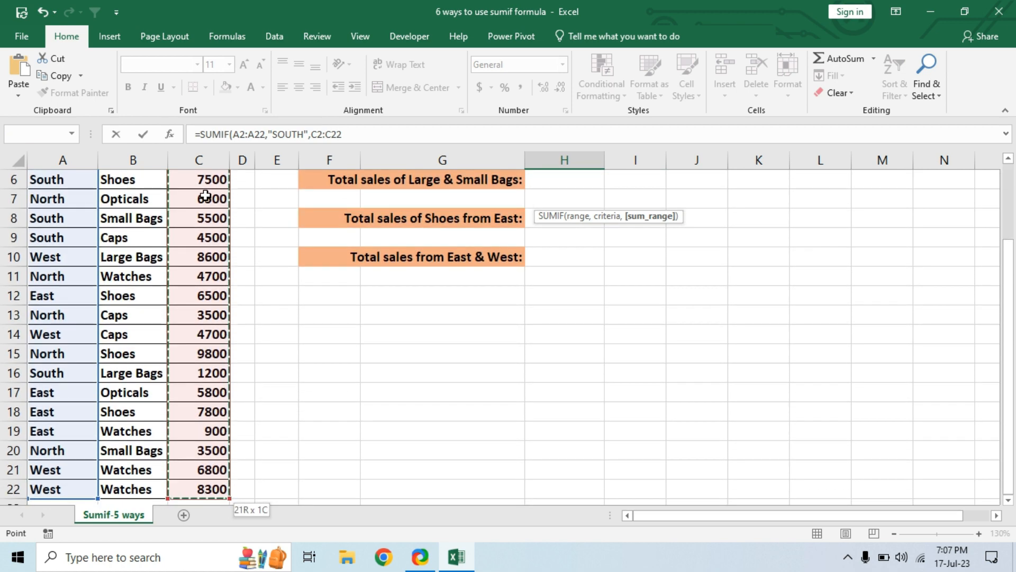
{"action": "scroll", "coordinate": [206, 195], "scroll_direction": "up", "scroll_amount": 2}
{"action": "type", "text": ")"}
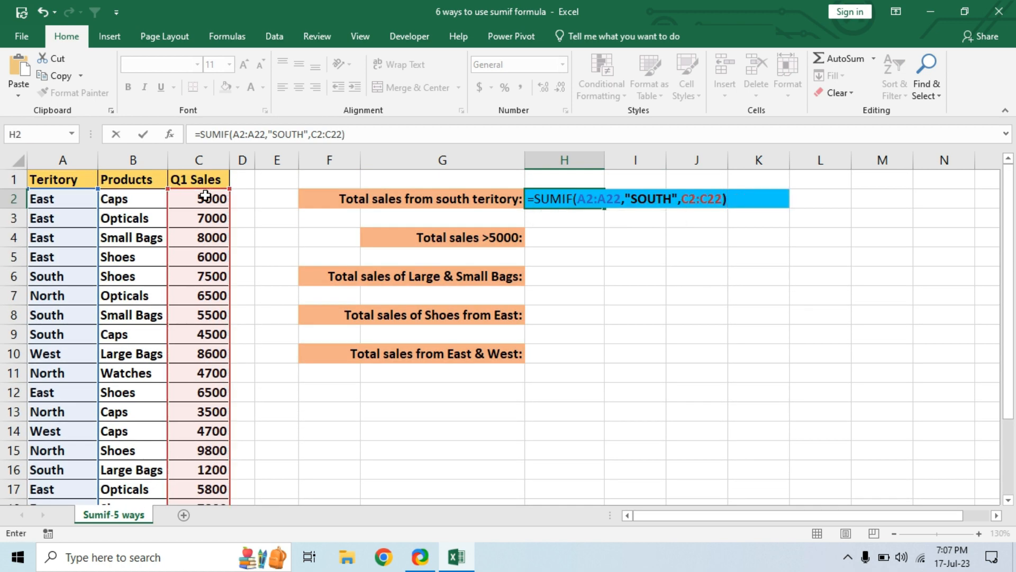
{"action": "key", "text": "Return"}
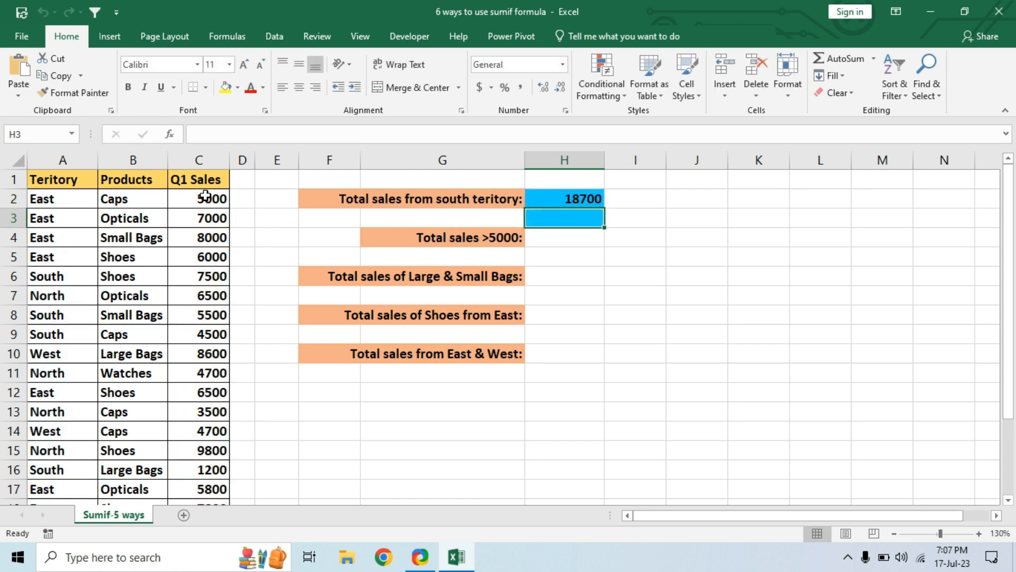
{"action": "left_click", "coordinate": [585, 201]}
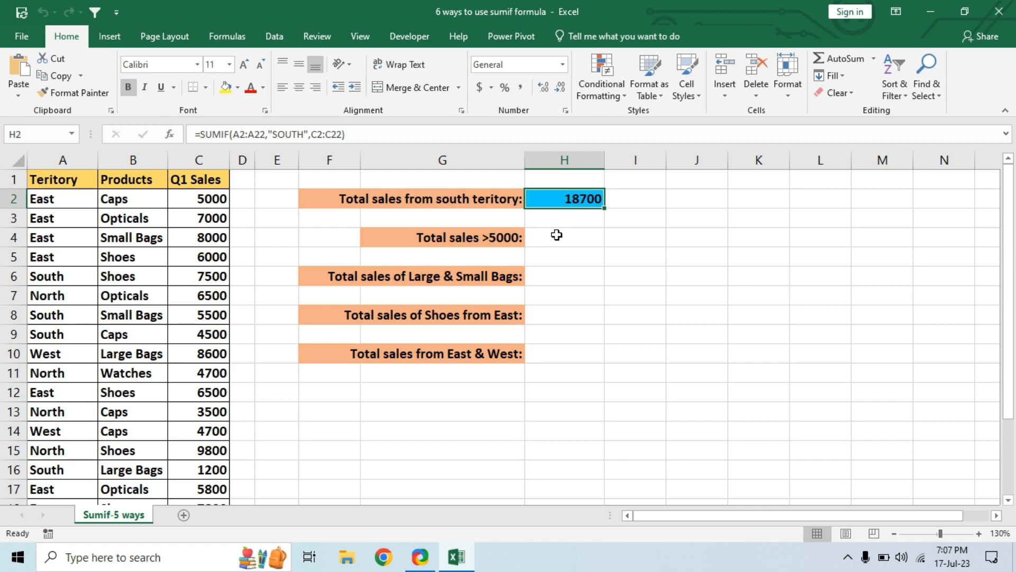
Step: Insert the SUMIF function into H4 by searching for SUMIF in the Insert Function dialog
{"action": "left_click", "coordinate": [573, 234]}
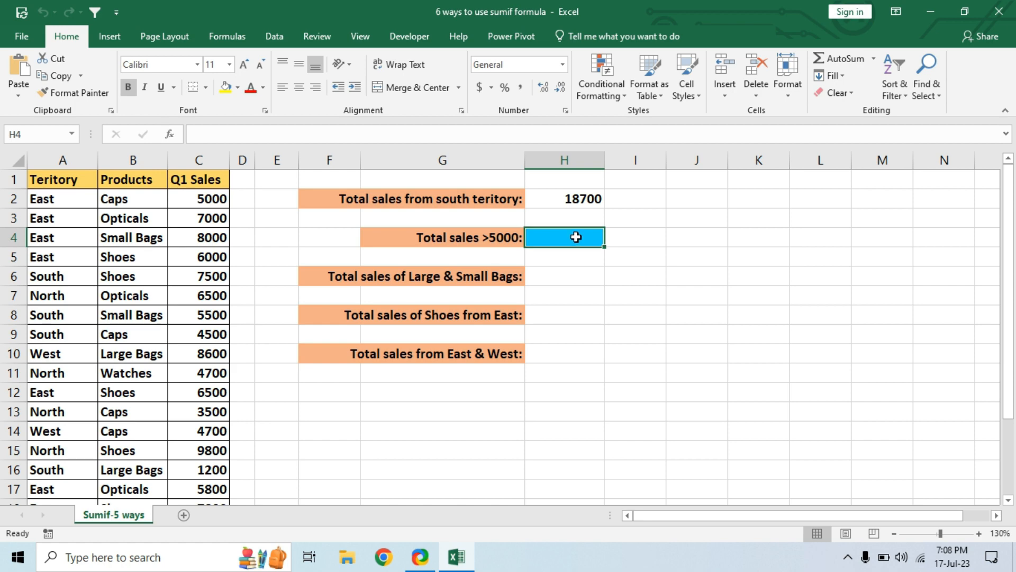
{"action": "left_click", "coordinate": [170, 138]}
{"action": "left_click_drag", "start_coordinate": [169, 266], "coordinate": [774, 184]}
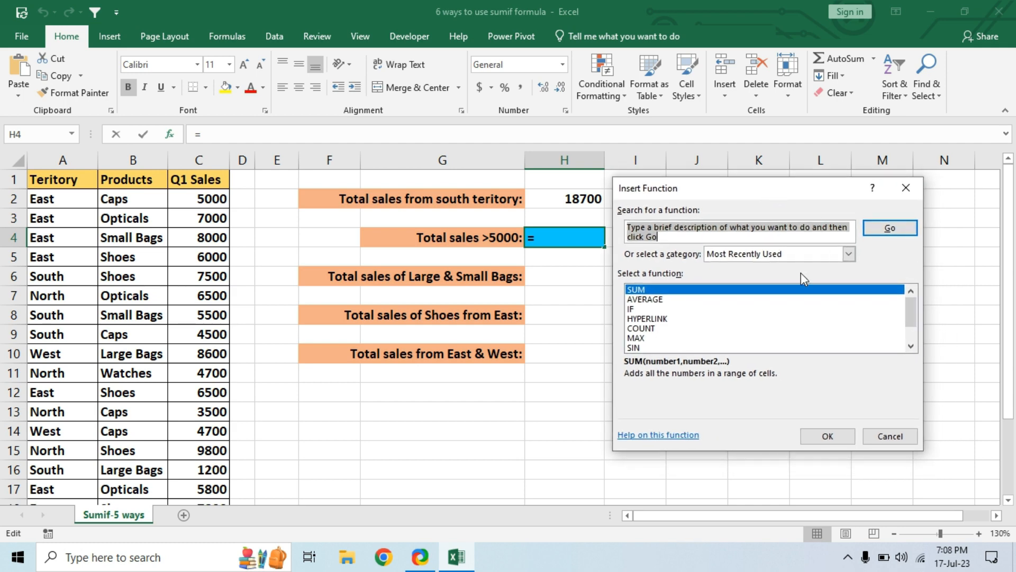
{"action": "type", "text": "SUM"}
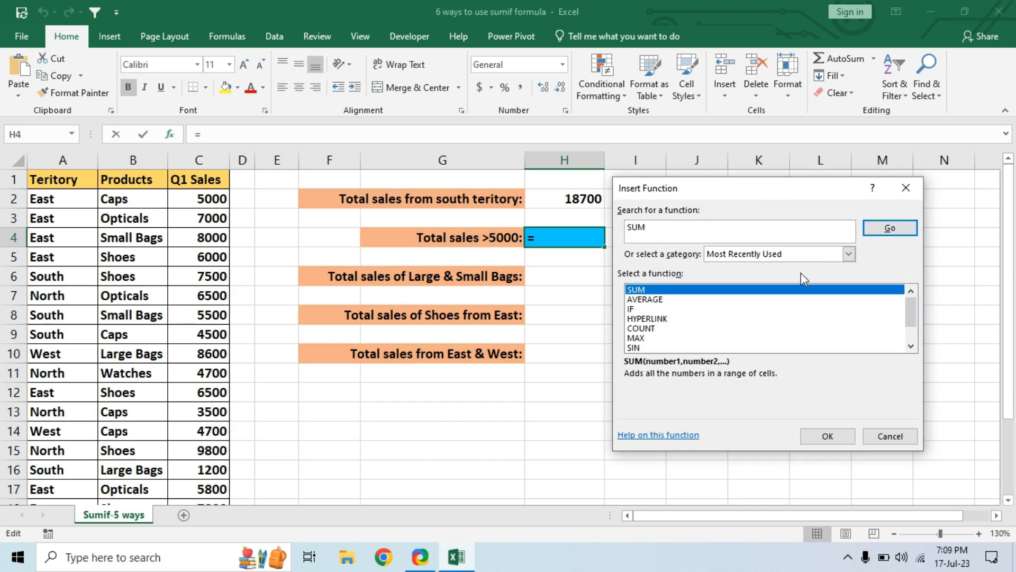
{"action": "type", "text": "IF"}
{"action": "key", "text": "Return"}
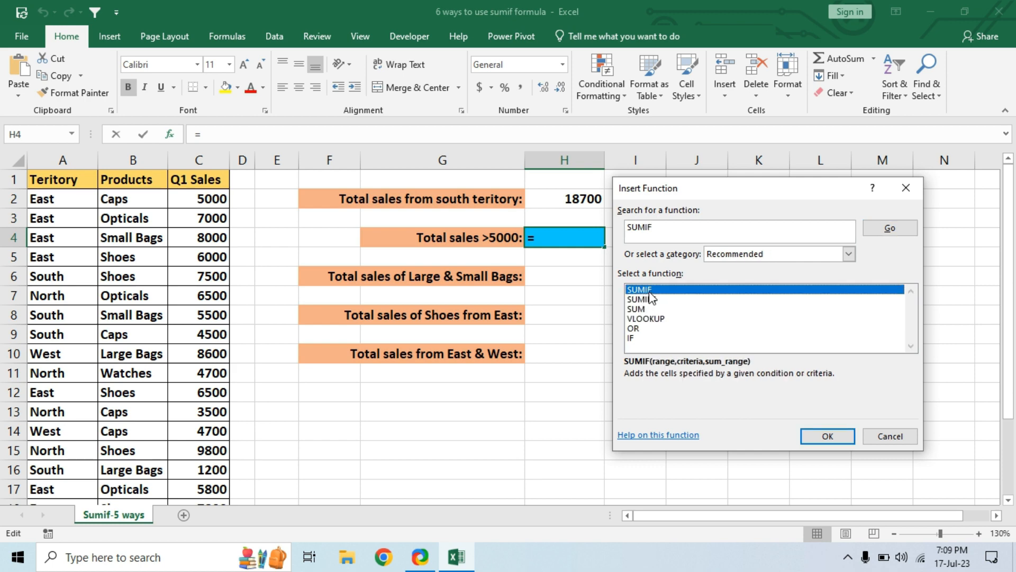
{"action": "double_click", "coordinate": [650, 293]}
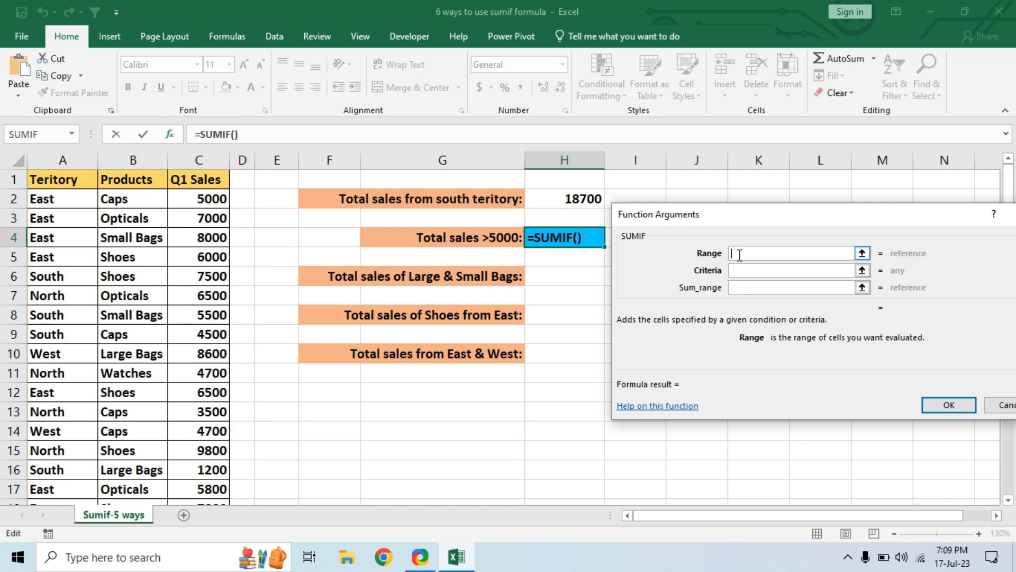
Step: Set the H4 SUMIF arguments to range C2:C22 and criteria >5000, leaving the sum range empty
{"action": "left_click", "coordinate": [212, 200]}
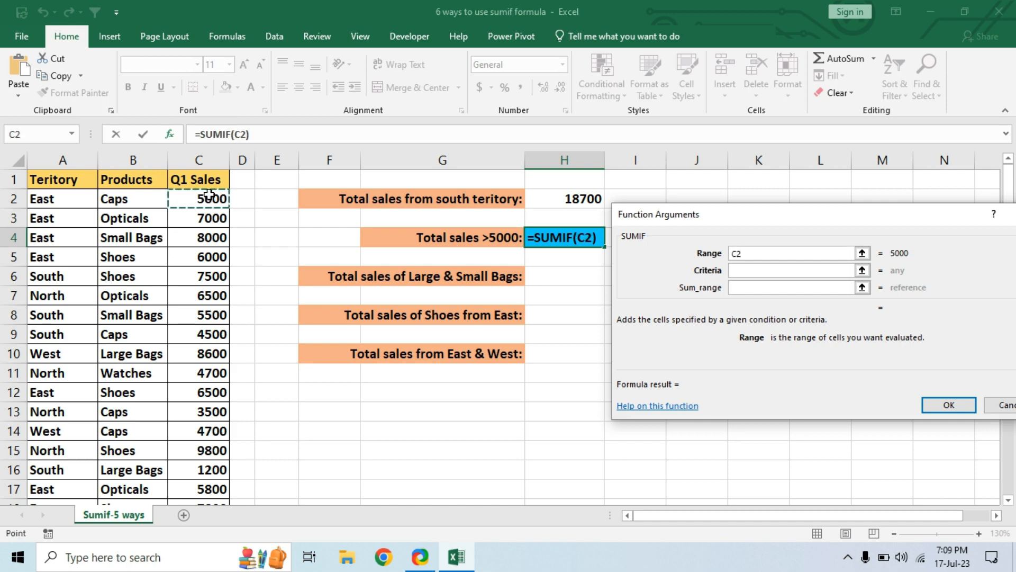
{"action": "key", "text": "ctrl+shift+Down"}
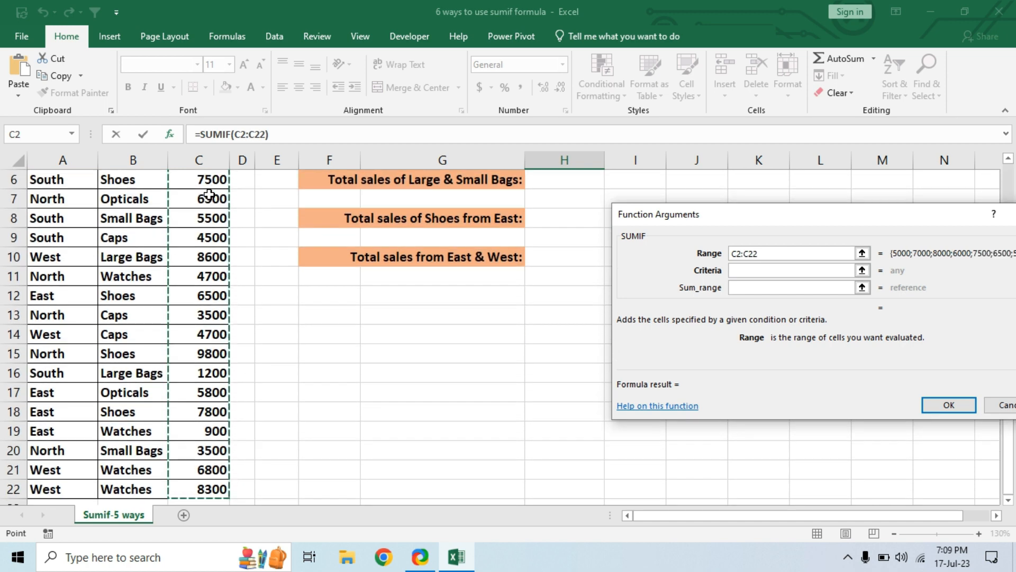
{"action": "scroll", "coordinate": [209, 194], "scroll_direction": "up", "scroll_amount": 2}
{"action": "left_click", "coordinate": [754, 271]}
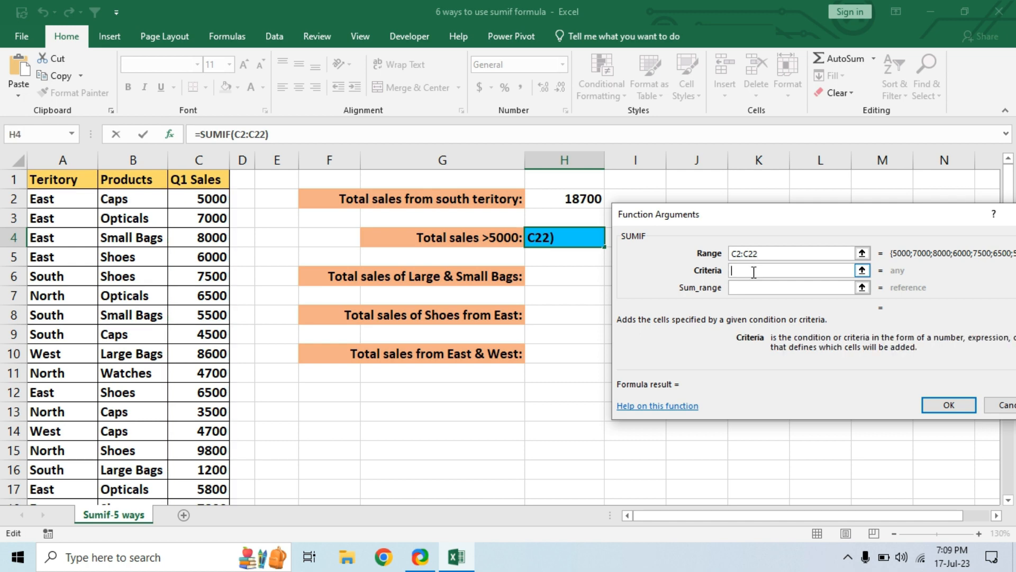
{"action": "type", "text": ">5000"}
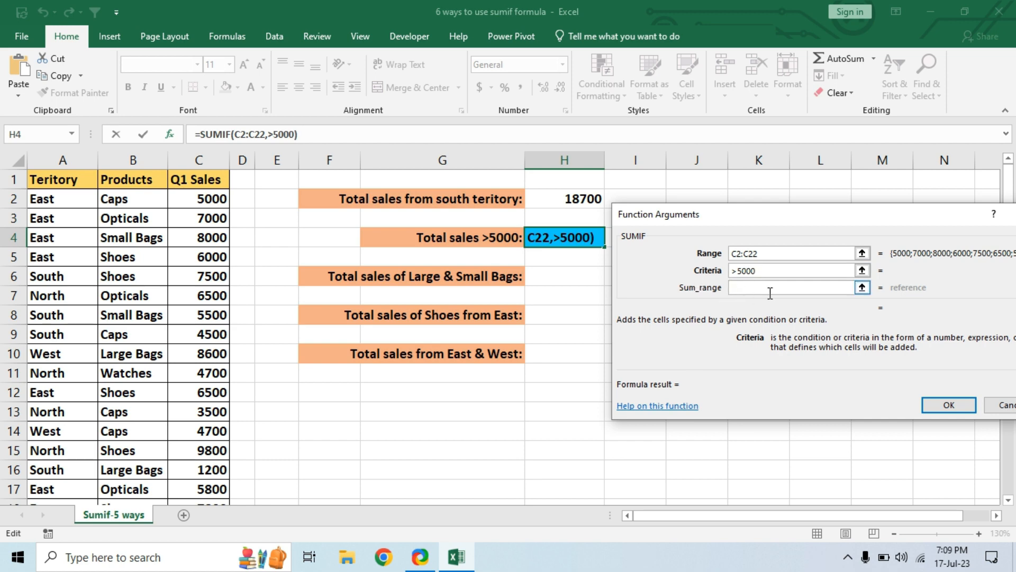
{"action": "left_click", "coordinate": [948, 405]}
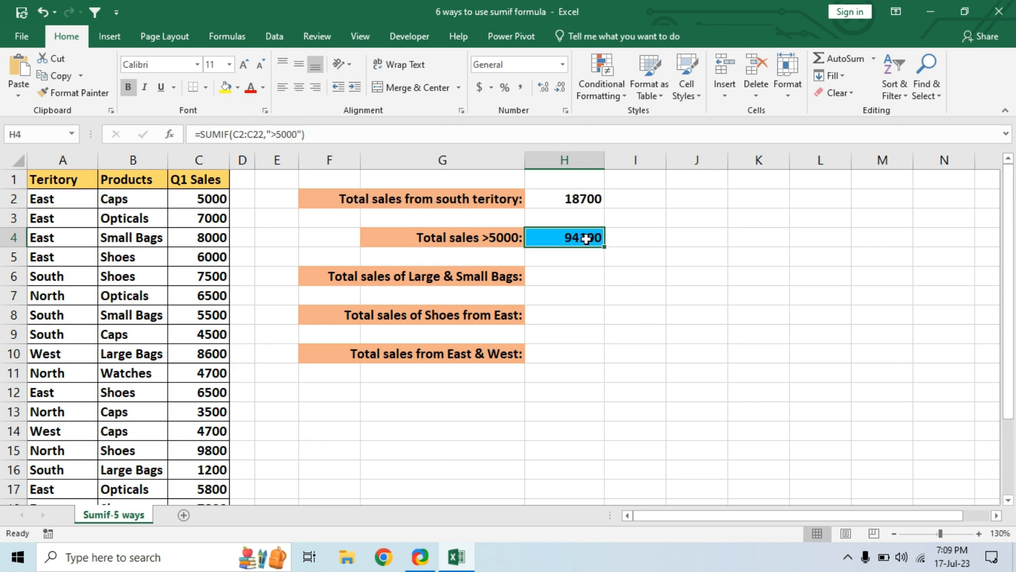
Step: Start a SUMIF formula in H6 for the Large & Small Bags total, with B2:B22 as the range
{"action": "left_click", "coordinate": [570, 278]}
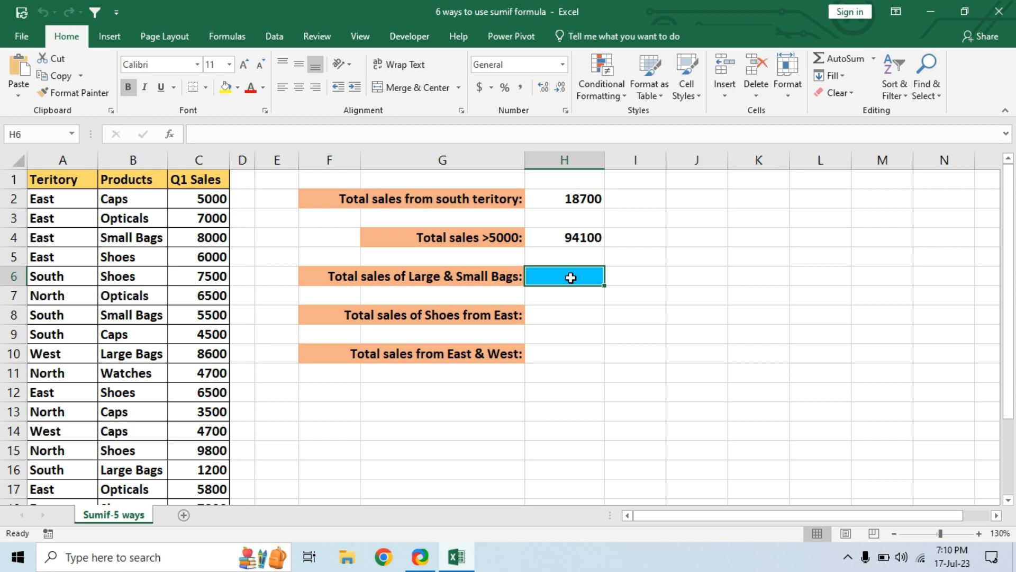
{"action": "type", "text": "="}
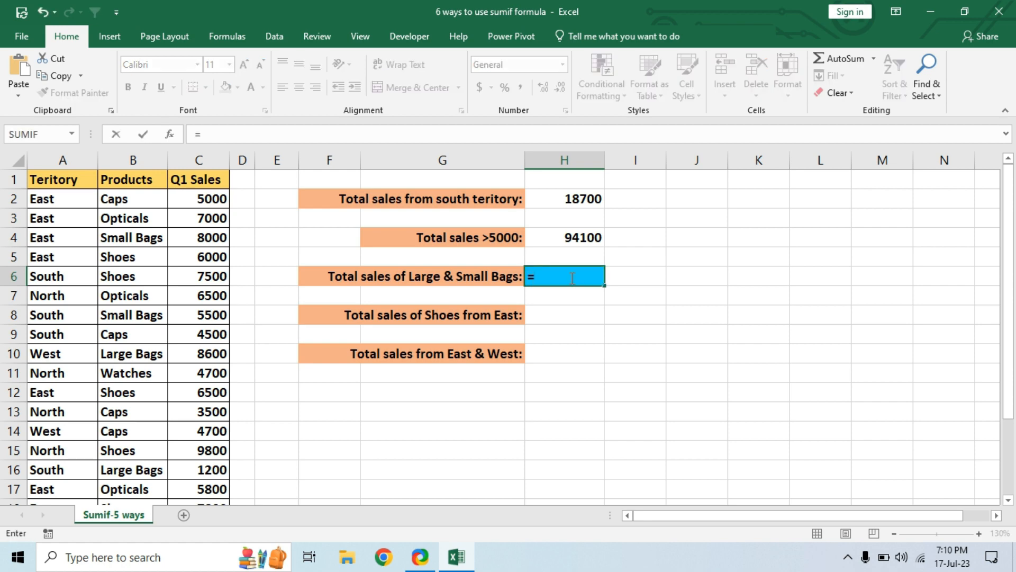
{"action": "type", "text": "SUMIF("}
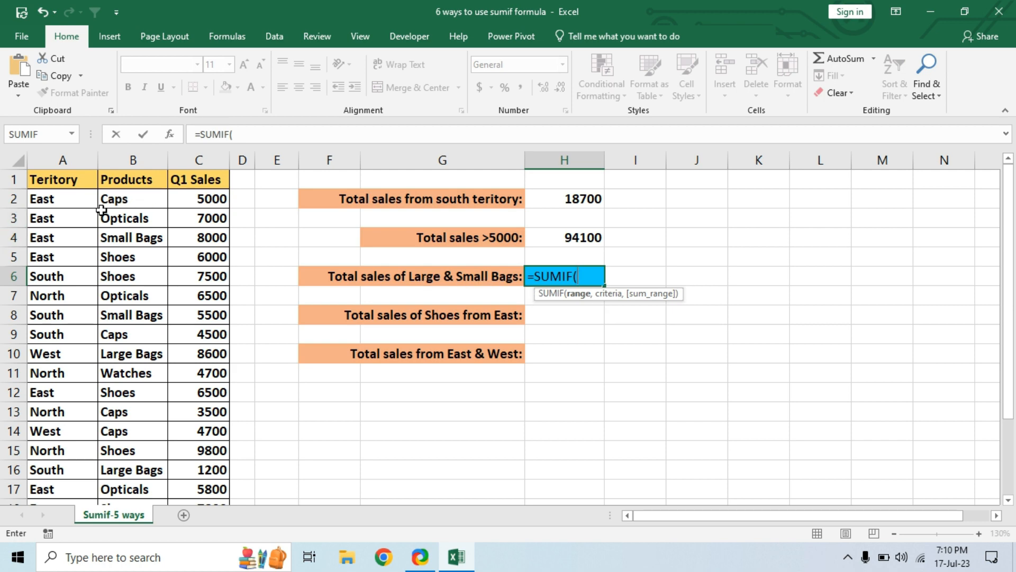
{"action": "left_click", "coordinate": [144, 200]}
{"action": "key", "text": "ctrl+shift+Down"}
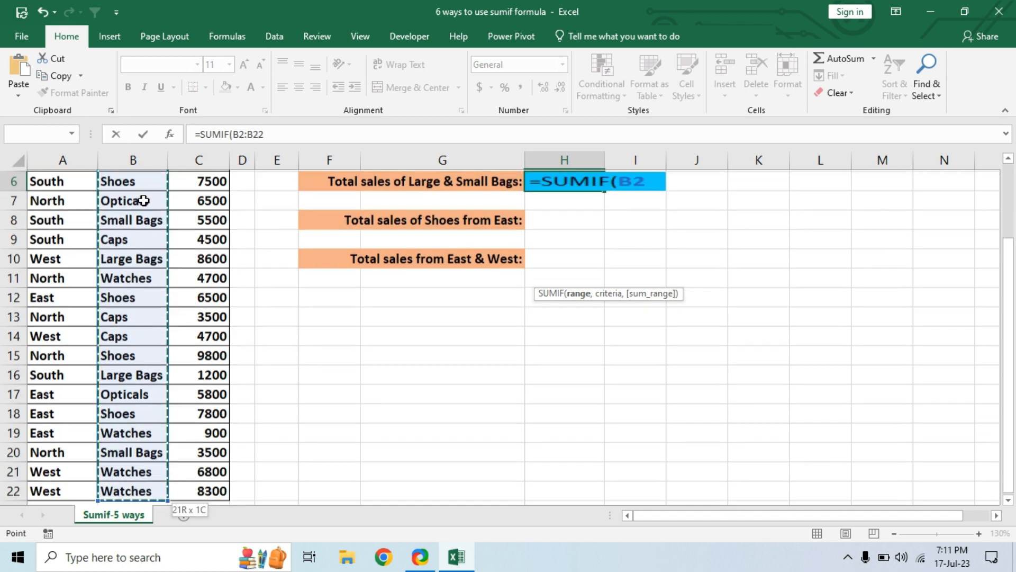
{"action": "scroll", "coordinate": [529, 316], "scroll_direction": "up", "scroll_amount": 2}
{"action": "type", "text": ","}
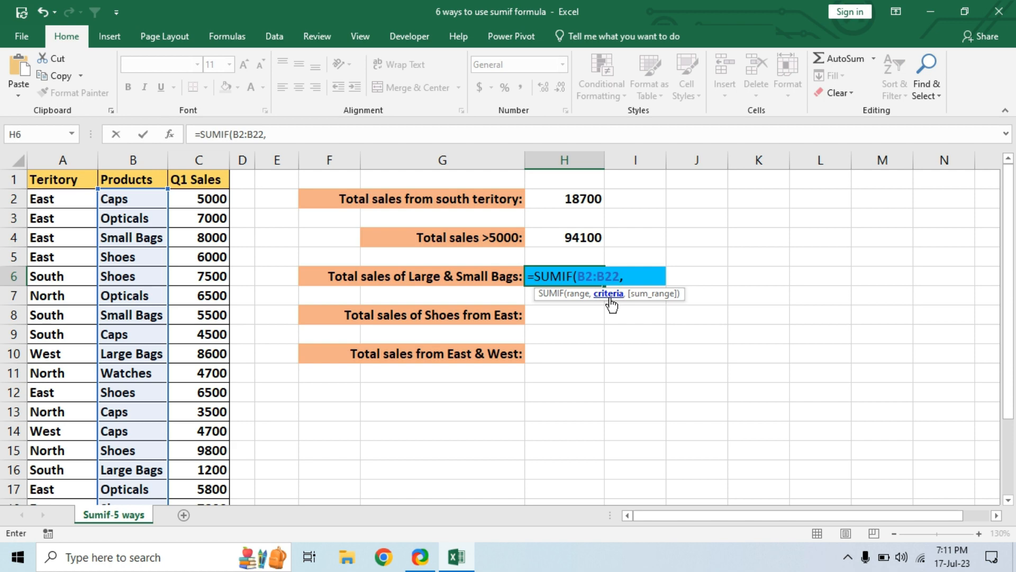
Step: Enter "*?BAGS" as the wildcard criterion in the H6 SUMIF formula
{"action": "type", "text": "\"*?BAGS"}
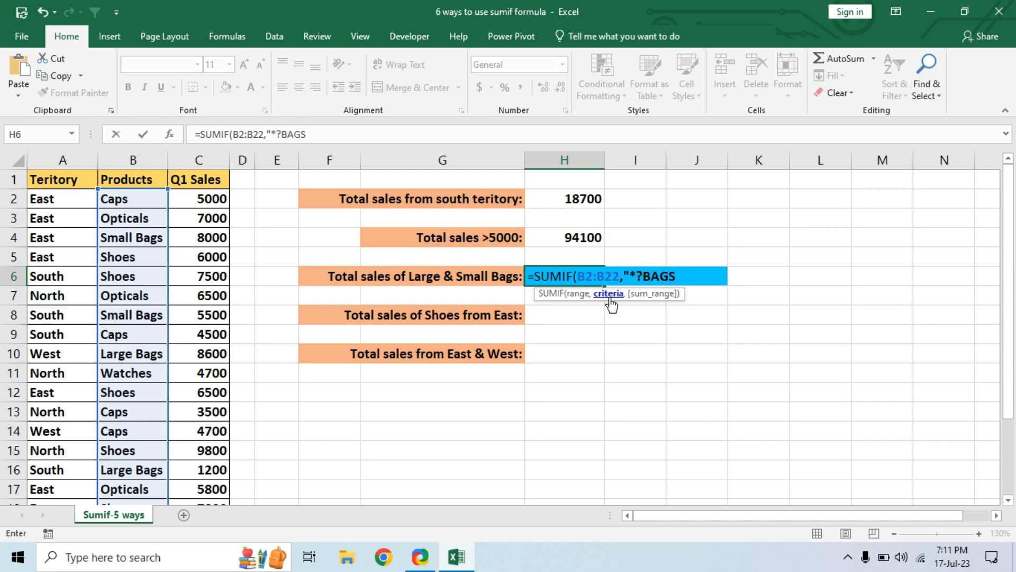
{"action": "type", "text": "\""}
{"action": "type", "text": ","}
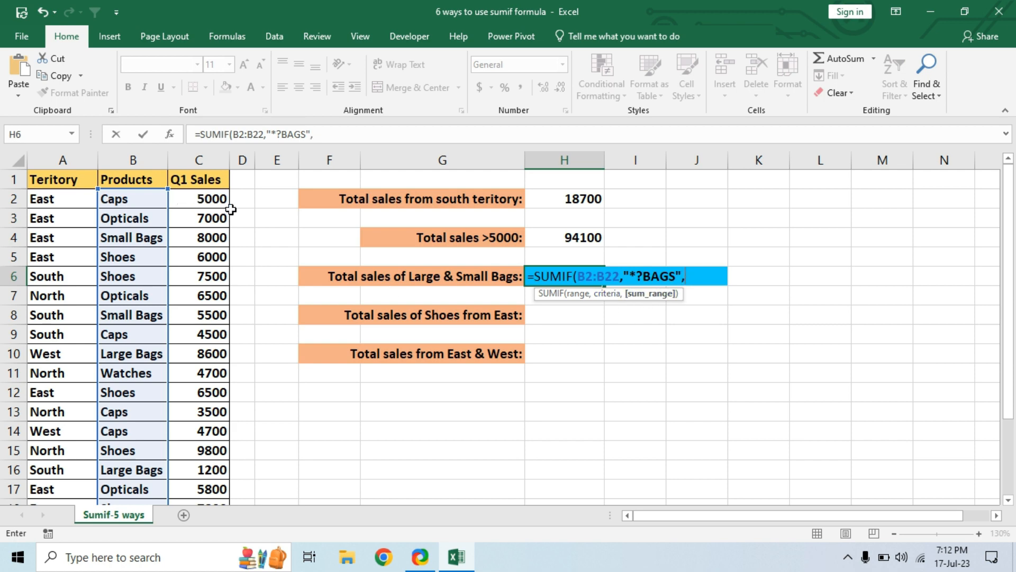
Step: Complete the H6 SUMIF formula with C2:C22 as the sum range and reselect the cell
{"action": "left_click", "coordinate": [213, 199]}
{"action": "key", "text": "ctrl+shift+Down"}
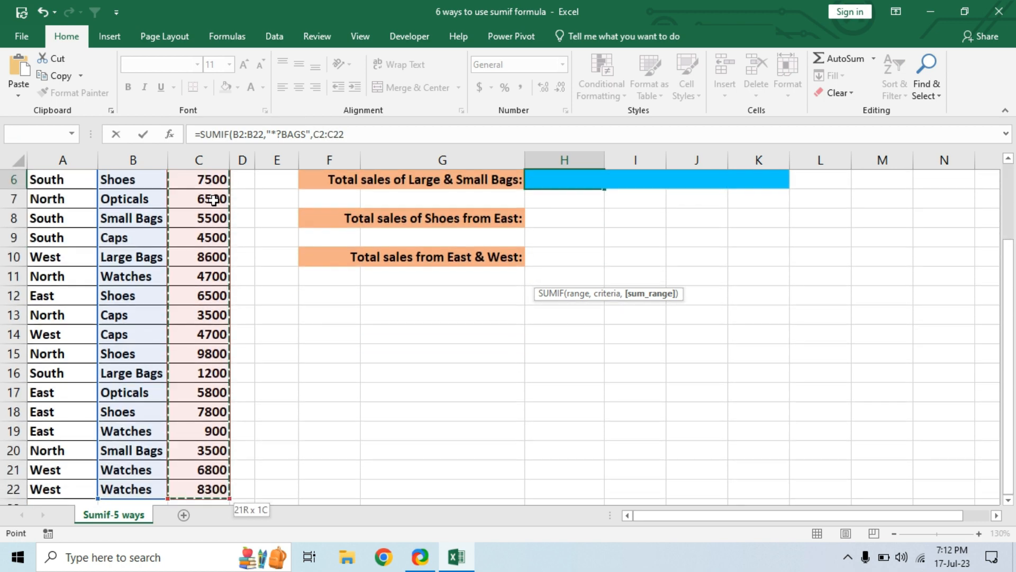
{"action": "scroll", "coordinate": [209, 197], "scroll_direction": "up", "scroll_amount": 2}
{"action": "type", "text": ")"}
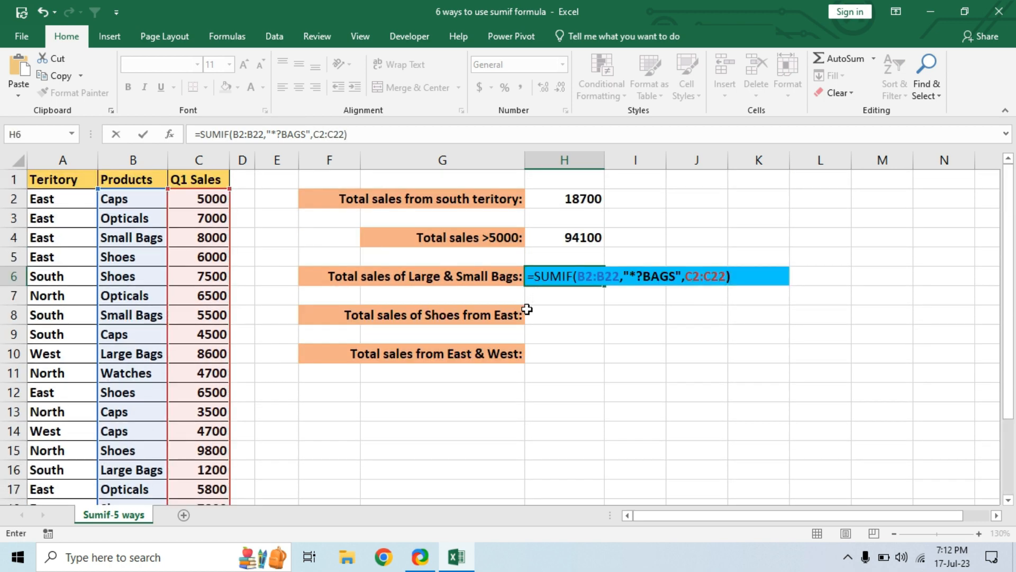
{"action": "key", "text": "Return"}
{"action": "left_click", "coordinate": [584, 273]}
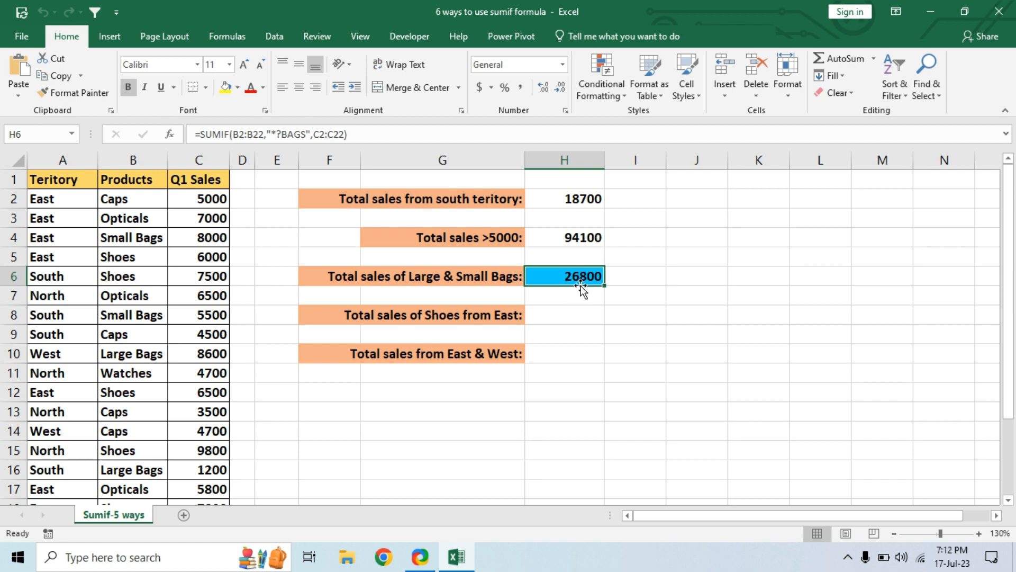
Step: Turn on filtering for the sales table headers and filter Products to Large Bags and Small Bags
{"action": "left_click", "coordinate": [64, 183]}
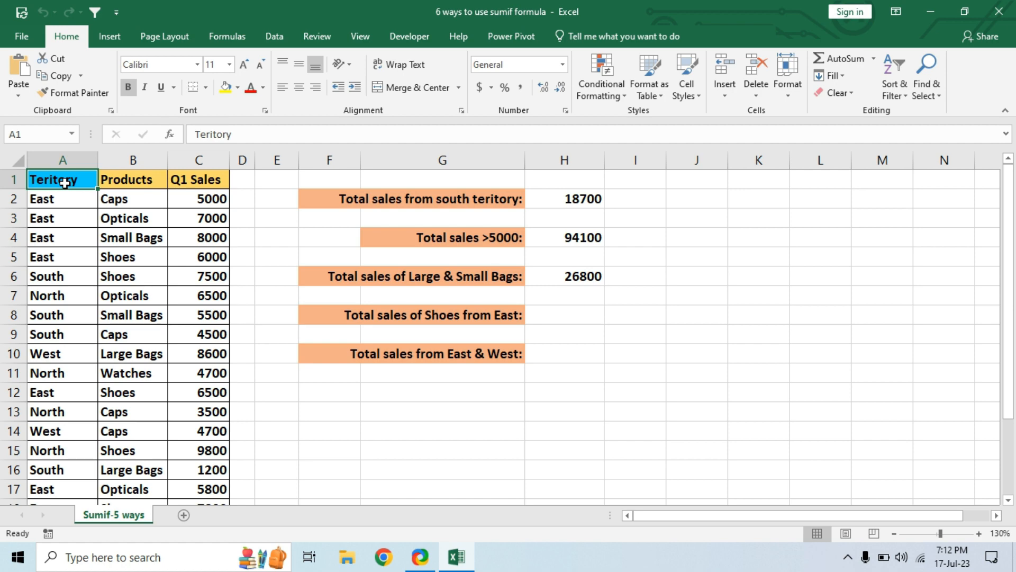
{"action": "key", "text": "ctrl+shift+l"}
{"action": "left_click", "coordinate": [162, 181]}
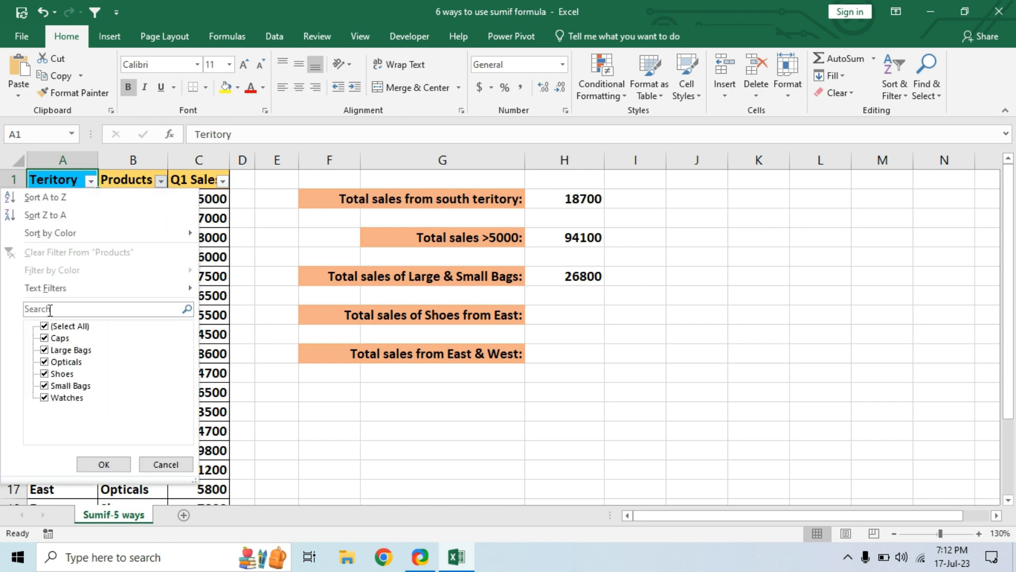
{"action": "left_click", "coordinate": [45, 327]}
{"action": "left_click", "coordinate": [51, 351]}
{"action": "left_click", "coordinate": [48, 386]}
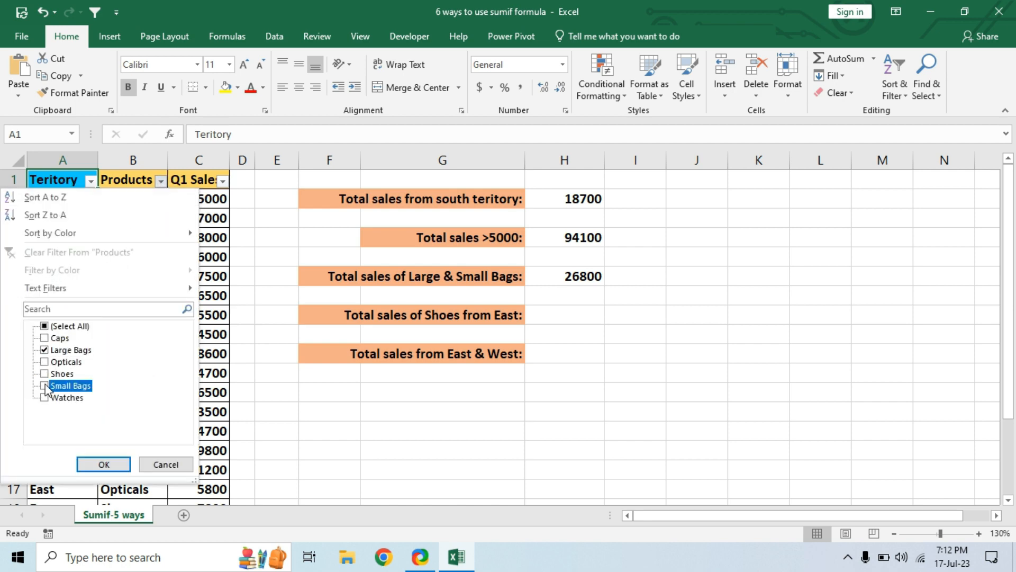
{"action": "left_click", "coordinate": [100, 466]}
Step: Check the sum of the filtered Q1 Sales values, clear the Products filter and return to H6
{"action": "left_click_drag", "start_coordinate": [211, 200], "coordinate": [208, 271]}
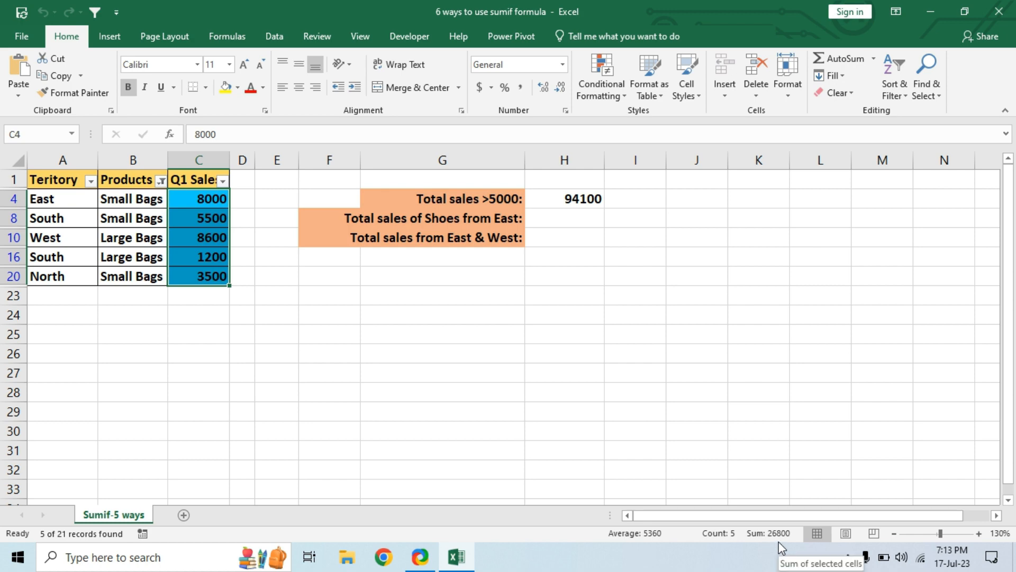
{"action": "left_click", "coordinate": [160, 180]}
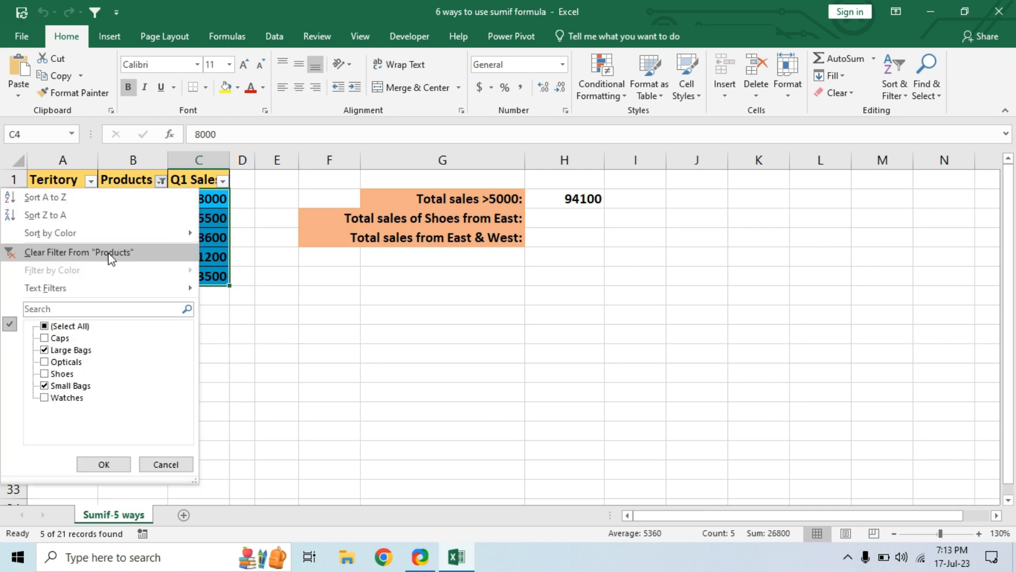
{"action": "left_click", "coordinate": [111, 256]}
{"action": "left_click", "coordinate": [590, 275]}
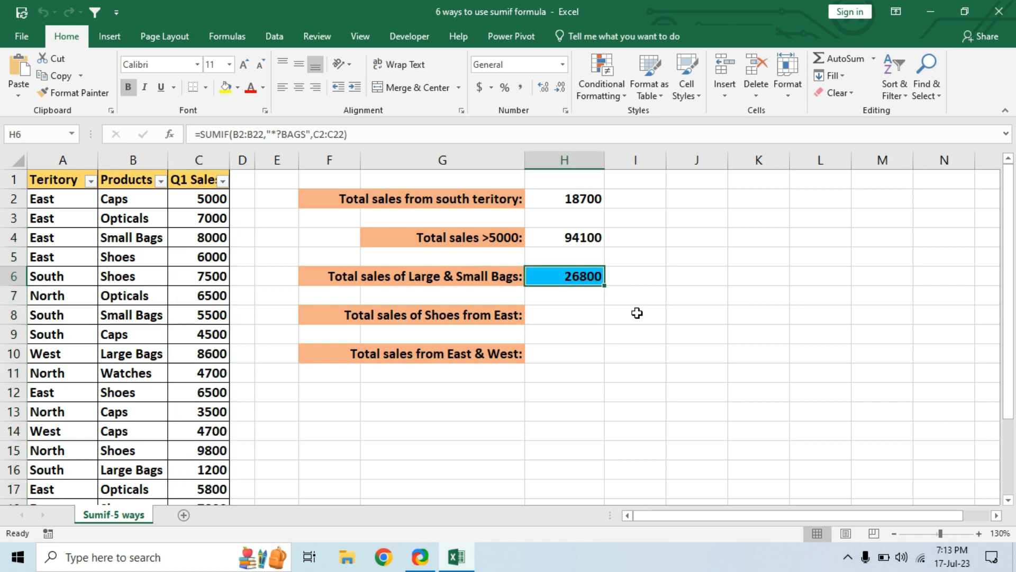
Step: Start a SUMIFS formula in H8 for the Shoes from East total, with C2:C22 as the sum range
{"action": "left_click", "coordinate": [574, 316]}
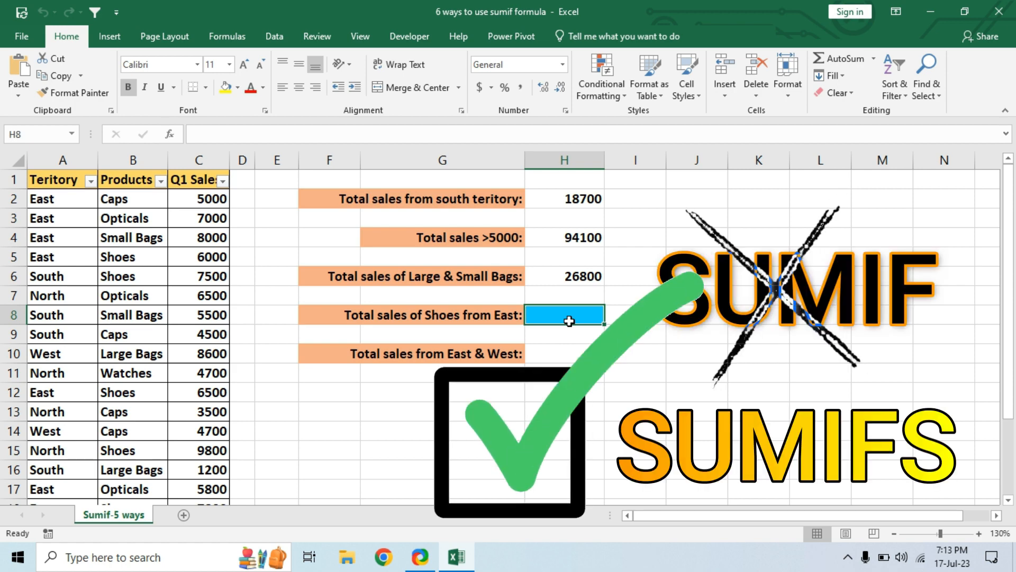
{"action": "type", "text": "="}
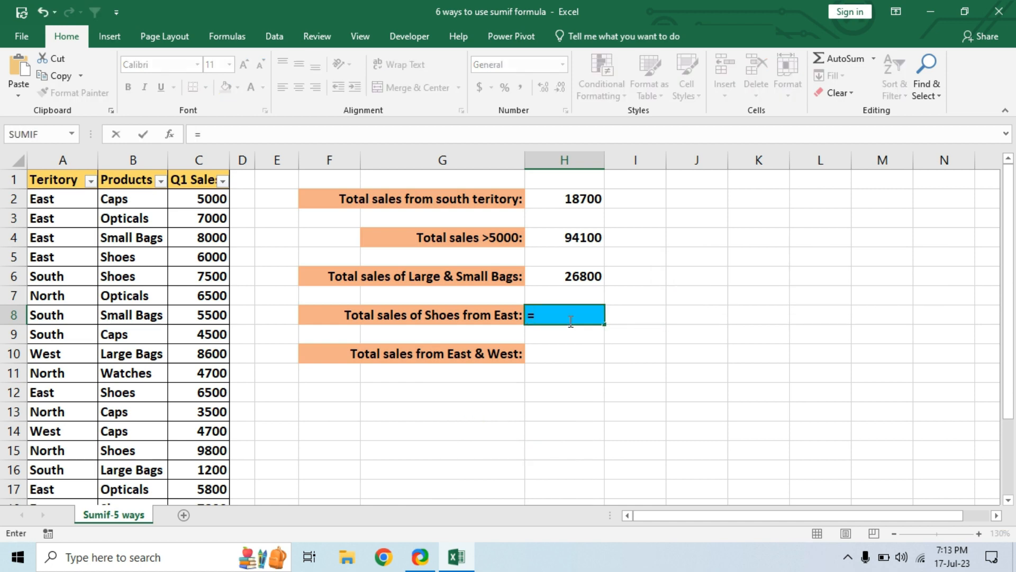
{"action": "type", "text": "SUMIF"}
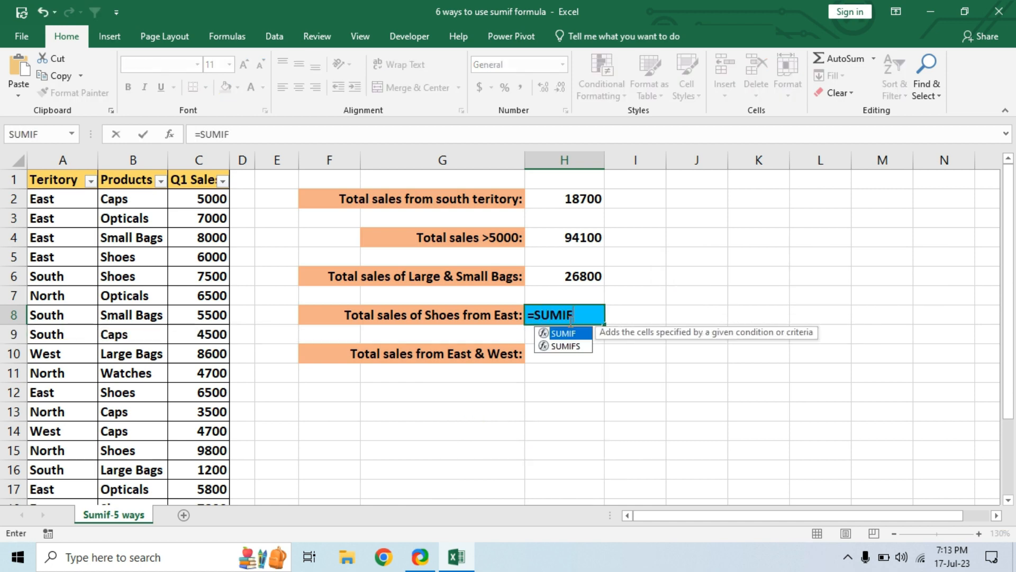
{"action": "key", "text": "Down"}
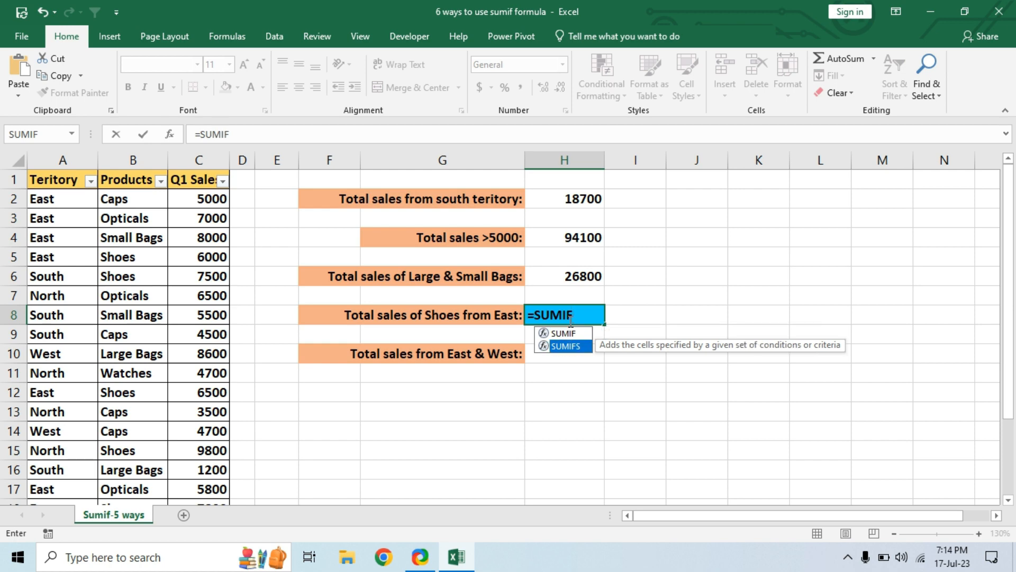
{"action": "key", "text": "Tab"}
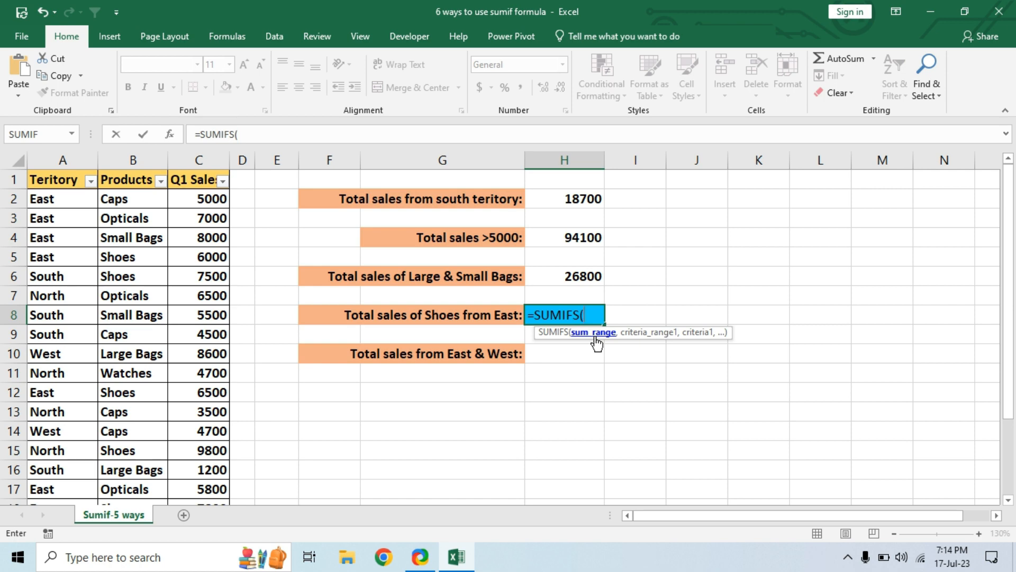
{"action": "left_click", "coordinate": [209, 197]}
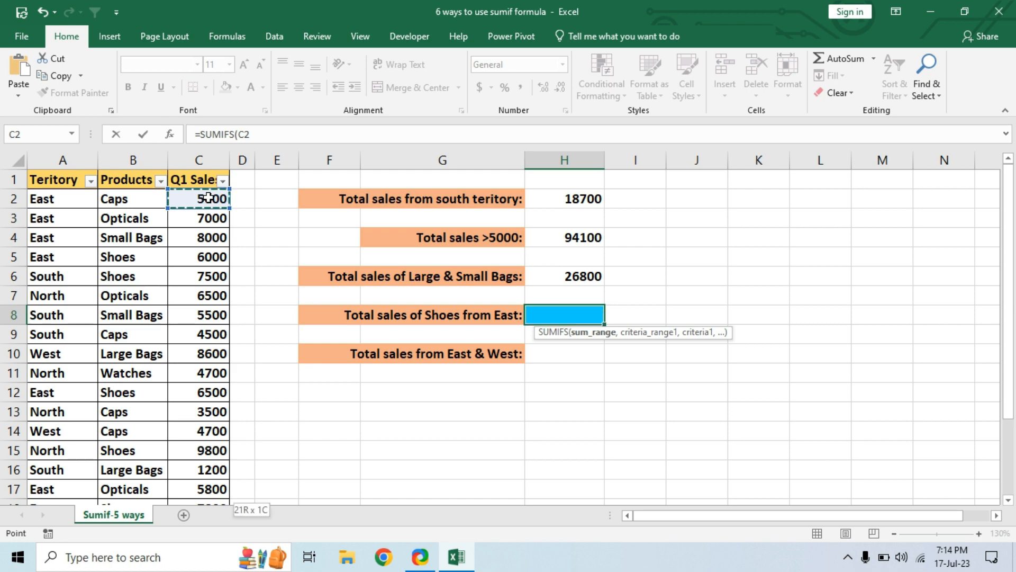
{"action": "key", "text": "ctrl+shift+Down"}
{"action": "type", "text": ","}
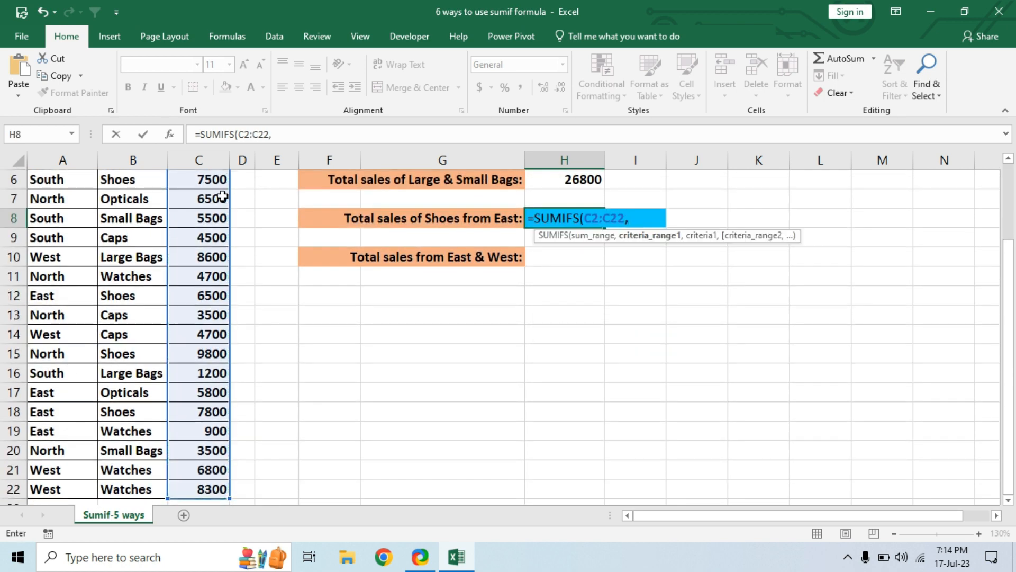
{"action": "scroll", "coordinate": [217, 195], "scroll_direction": "up", "scroll_amount": 2}
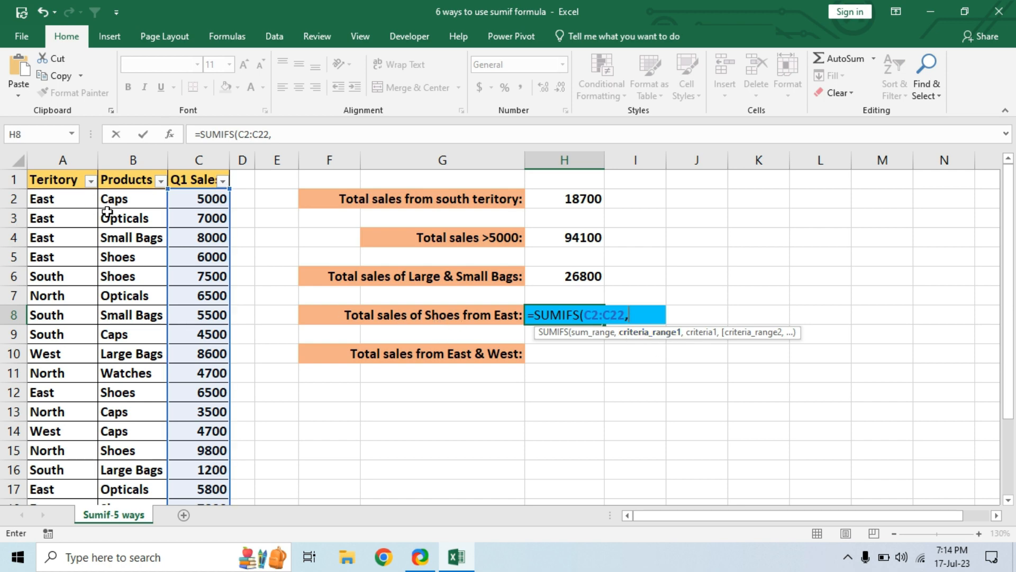
Step: Add the first condition to the H8 SUMIFS formula: criteria range B2:B22 with the criterion "SHOES"
{"action": "left_click", "coordinate": [127, 199]}
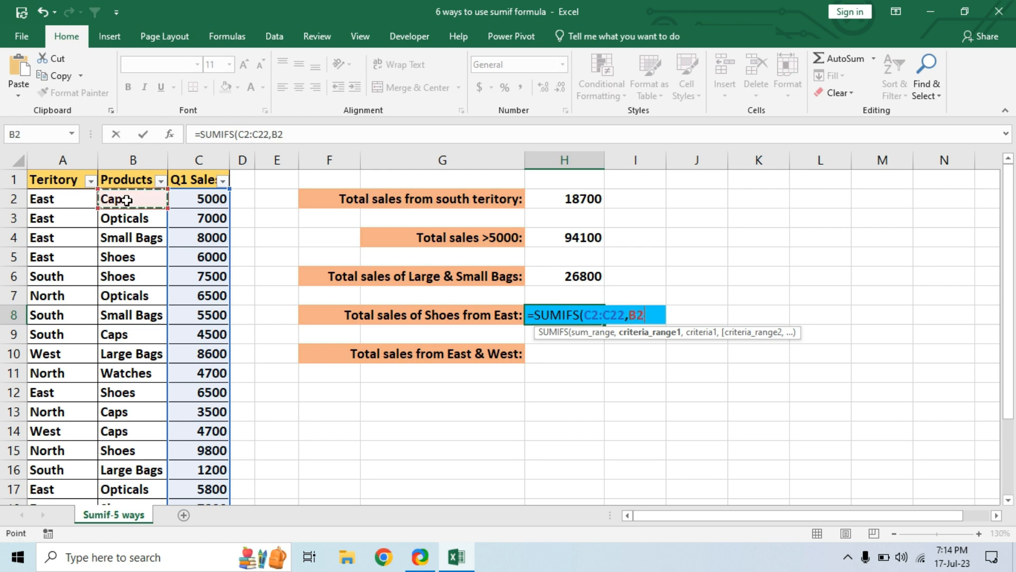
{"action": "key", "text": "ctrl+shift+Down"}
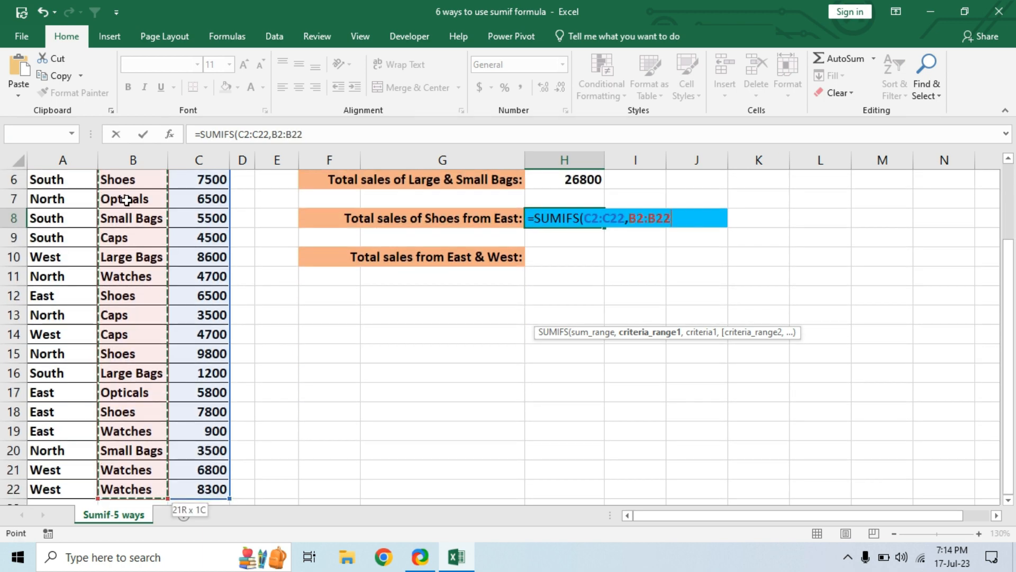
{"action": "type", "text": ","}
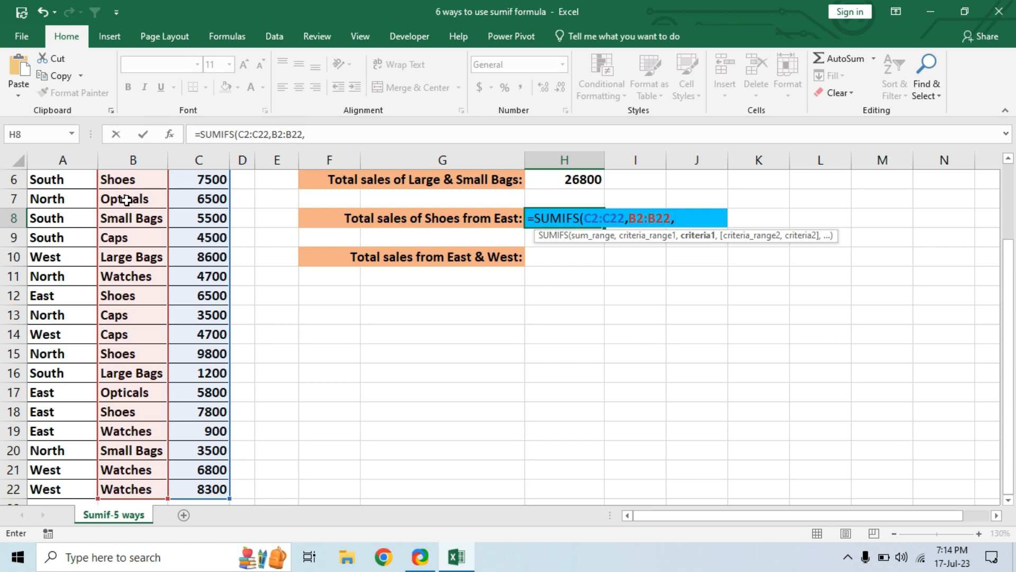
{"action": "scroll", "coordinate": [254, 251], "scroll_direction": "up", "scroll_amount": 2}
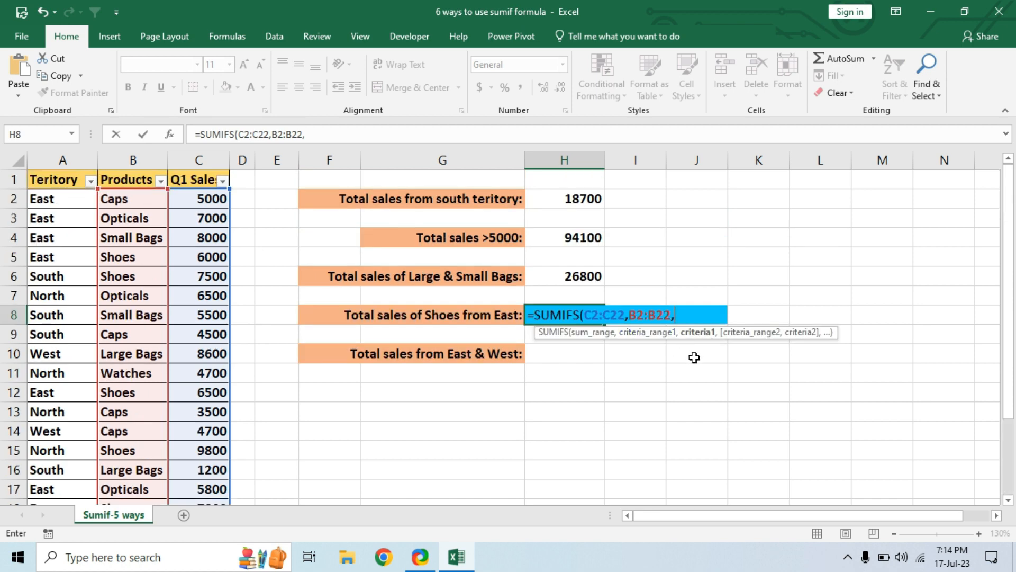
{"action": "type", "text": "\"SHOES\","}
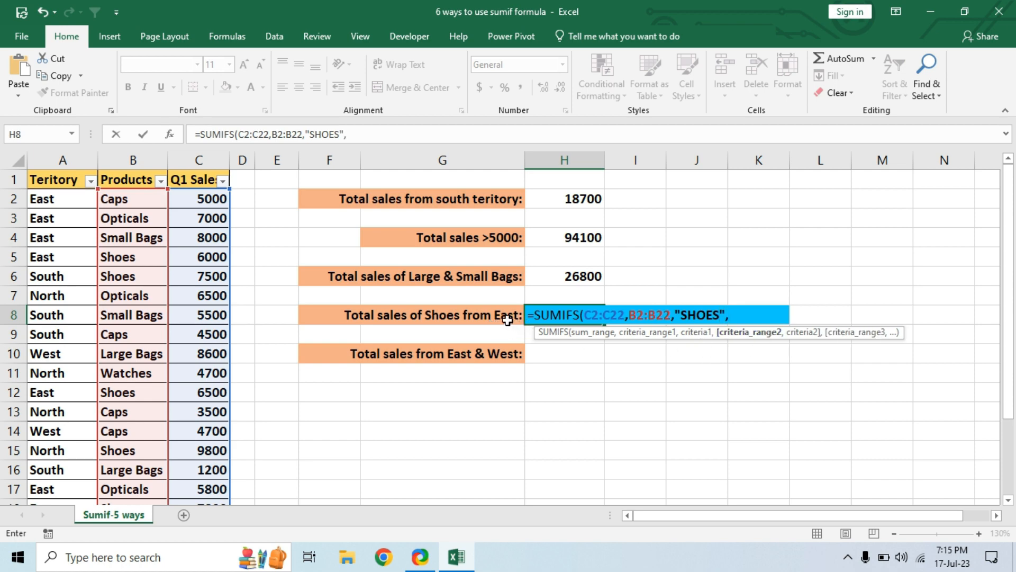
Step: Complete the H8 SUMIFS formula with criteria range A2:A22 and the criterion "EAST", and reselect the cell
{"action": "left_click", "coordinate": [64, 199]}
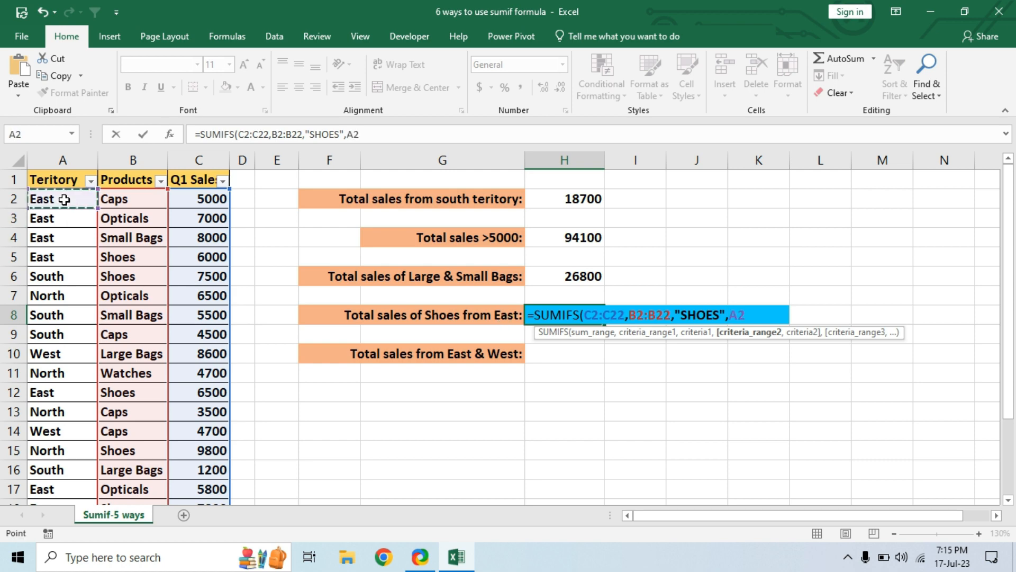
{"action": "key", "text": "ctrl+shift+Down"}
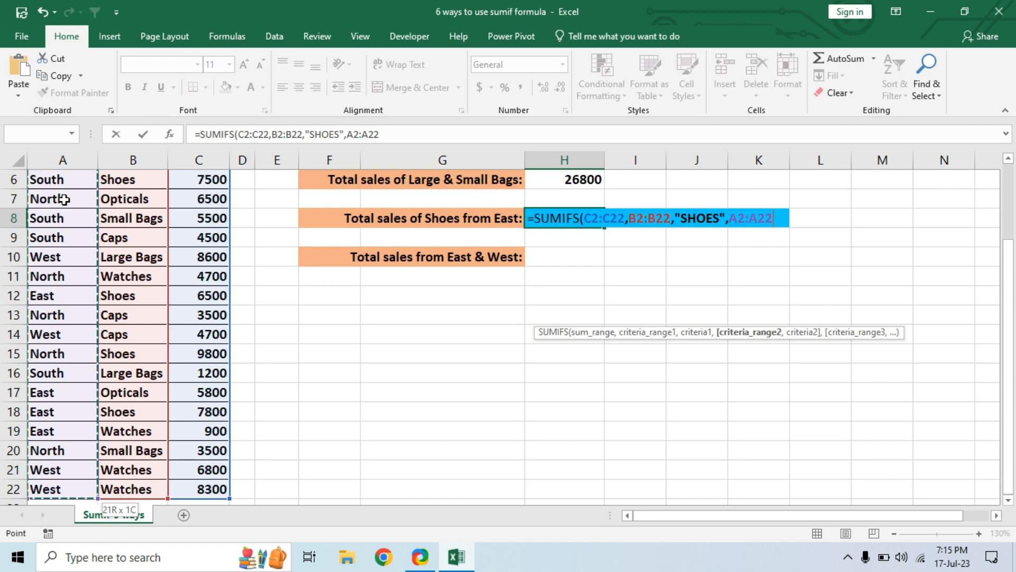
{"action": "type", "text": ","}
{"action": "scroll", "coordinate": [796, 348], "scroll_direction": "up", "scroll_amount": 2}
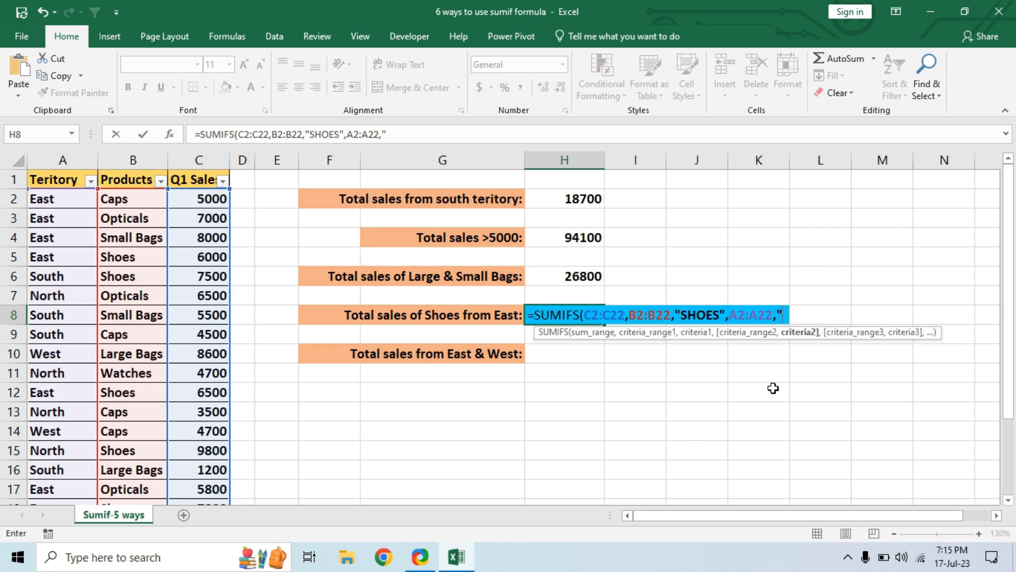
{"action": "type", "text": "\"EAST\""}
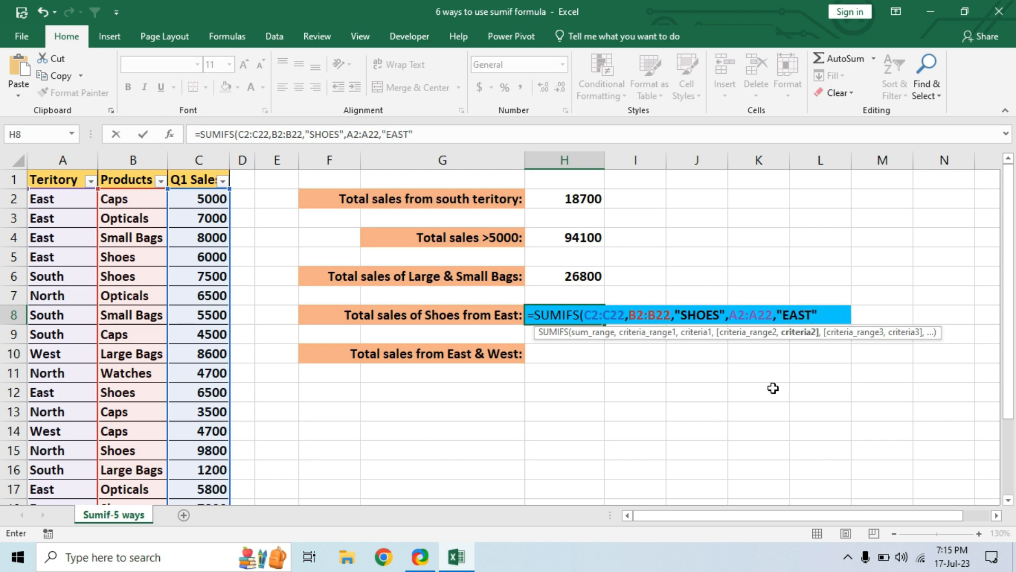
{"action": "type", "text": ")"}
{"action": "key", "text": "Return"}
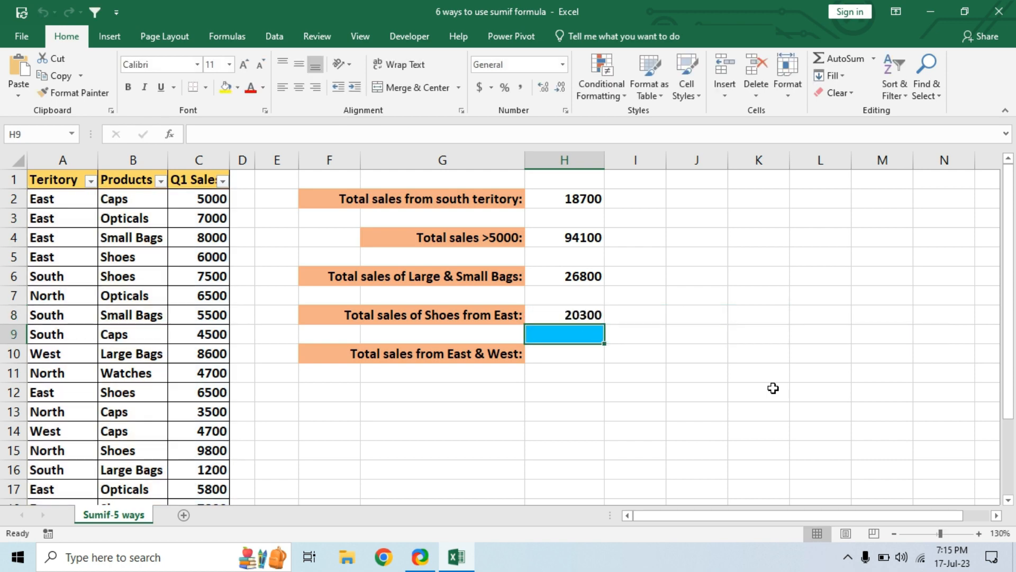
{"action": "left_click", "coordinate": [583, 316]}
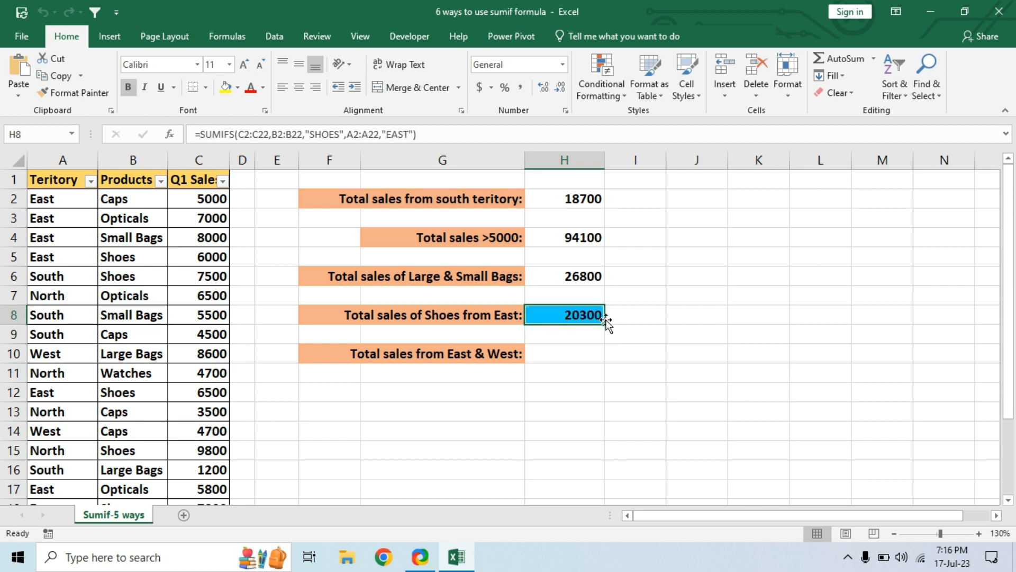
Step: Filter the Teritory column to show only East
{"action": "left_click", "coordinate": [90, 180]}
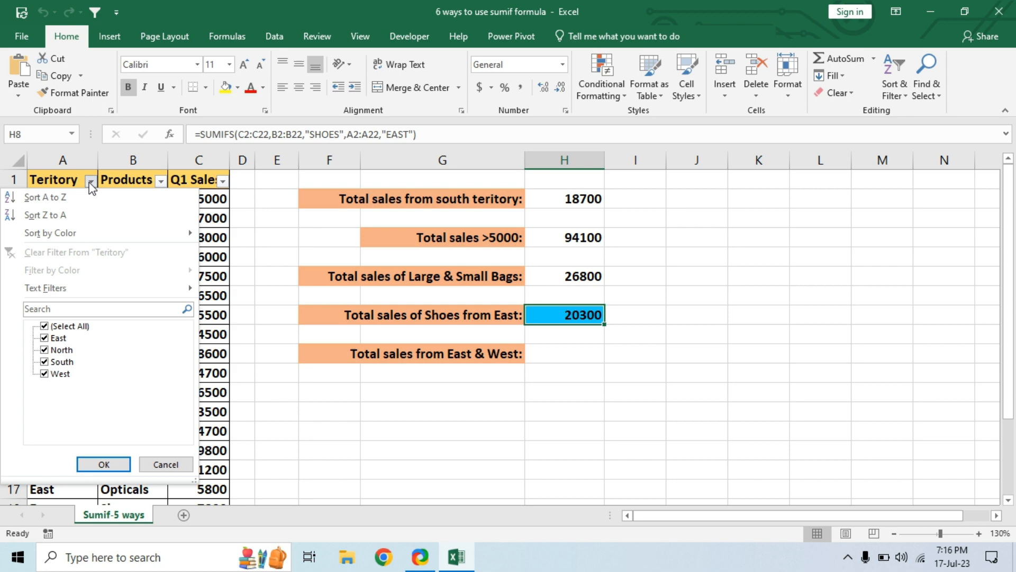
{"action": "left_click", "coordinate": [44, 326]}
{"action": "left_click", "coordinate": [57, 338]}
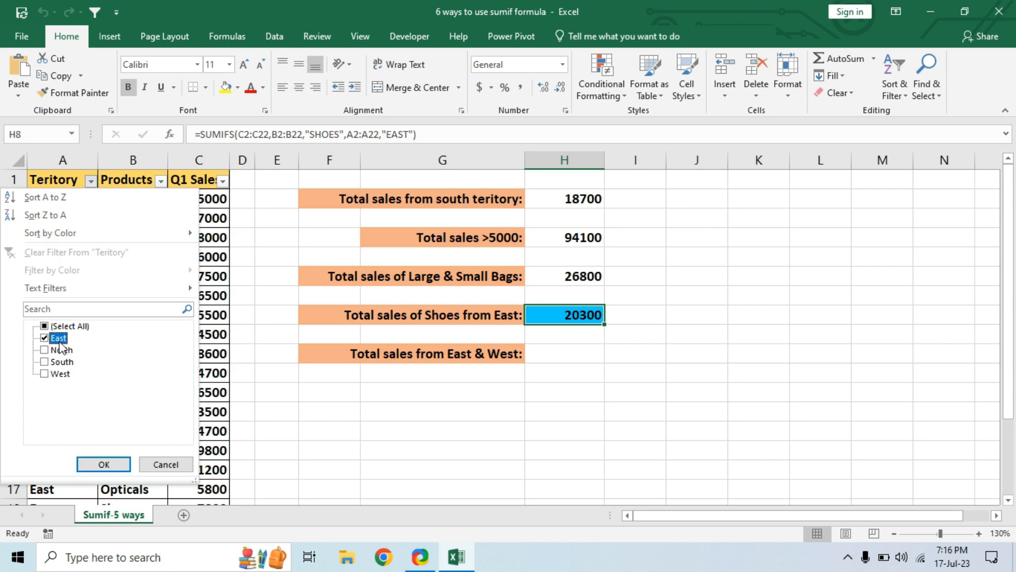
{"action": "left_click", "coordinate": [89, 465]}
Step: Filter the Products column to show only Shoes and select the visible Q1 Sales cells to check their sum
{"action": "left_click", "coordinate": [160, 181]}
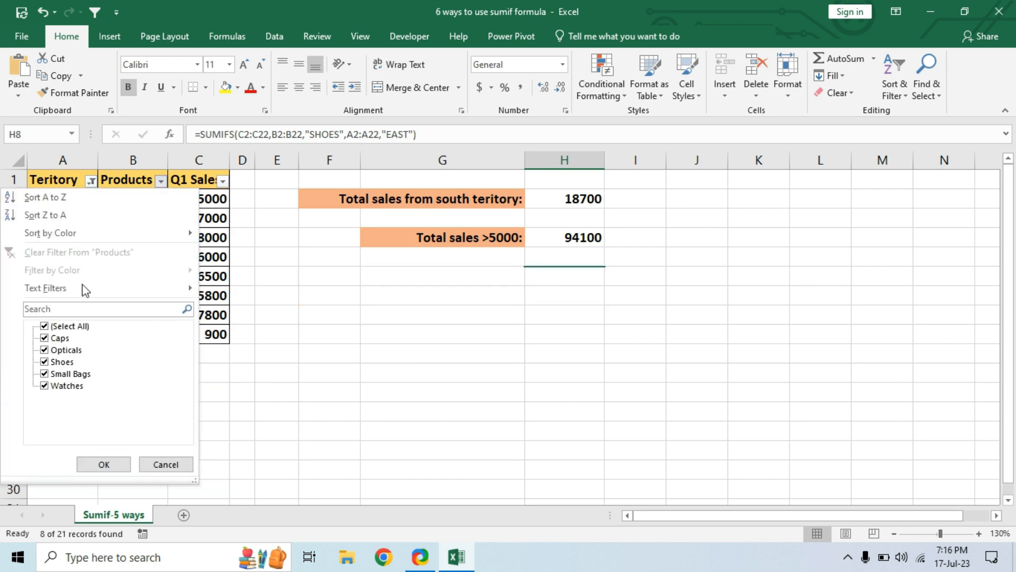
{"action": "left_click", "coordinate": [55, 328]}
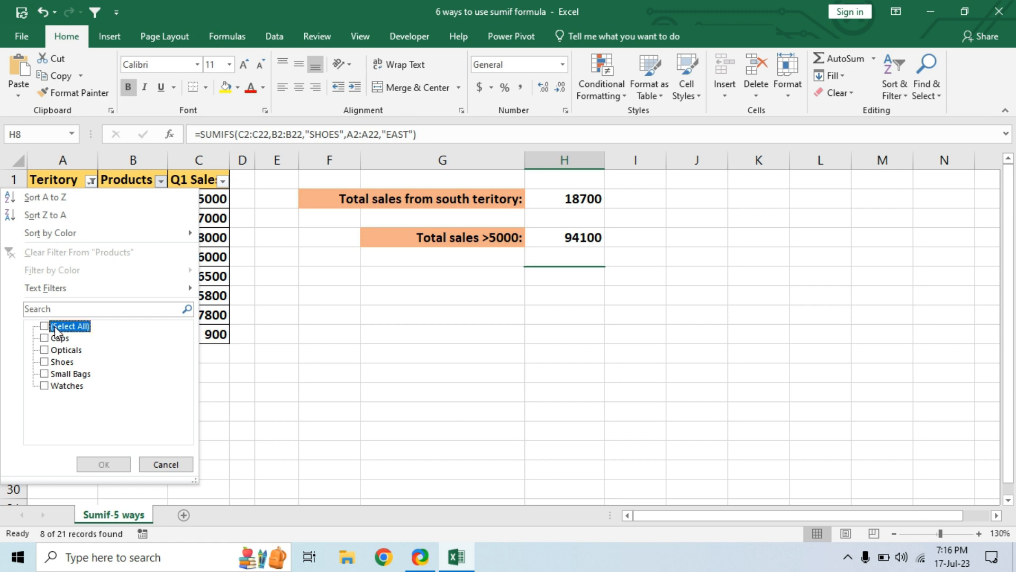
{"action": "left_click", "coordinate": [45, 362]}
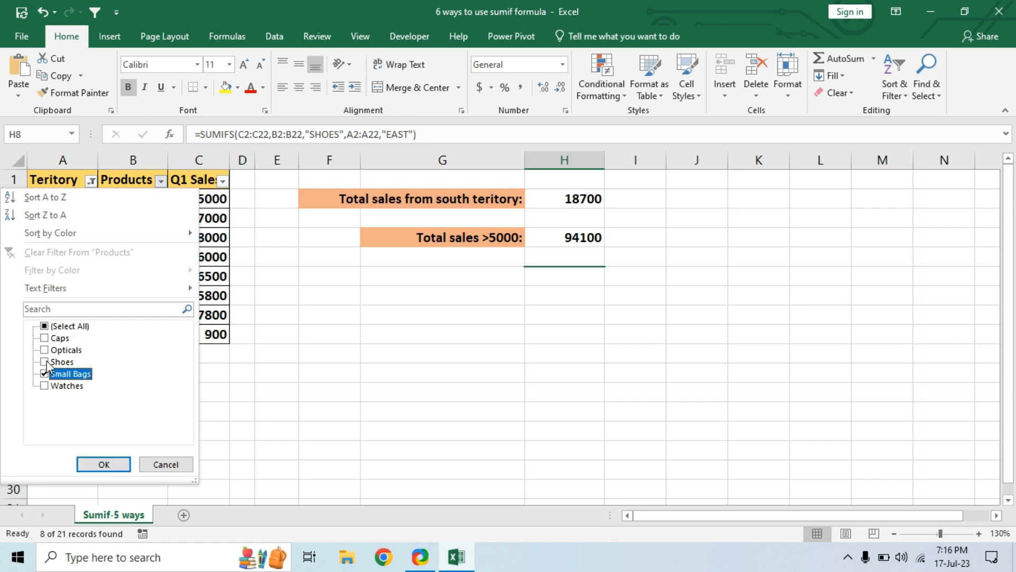
{"action": "left_click", "coordinate": [104, 464]}
{"action": "left_click_drag", "start_coordinate": [200, 199], "coordinate": [194, 236]}
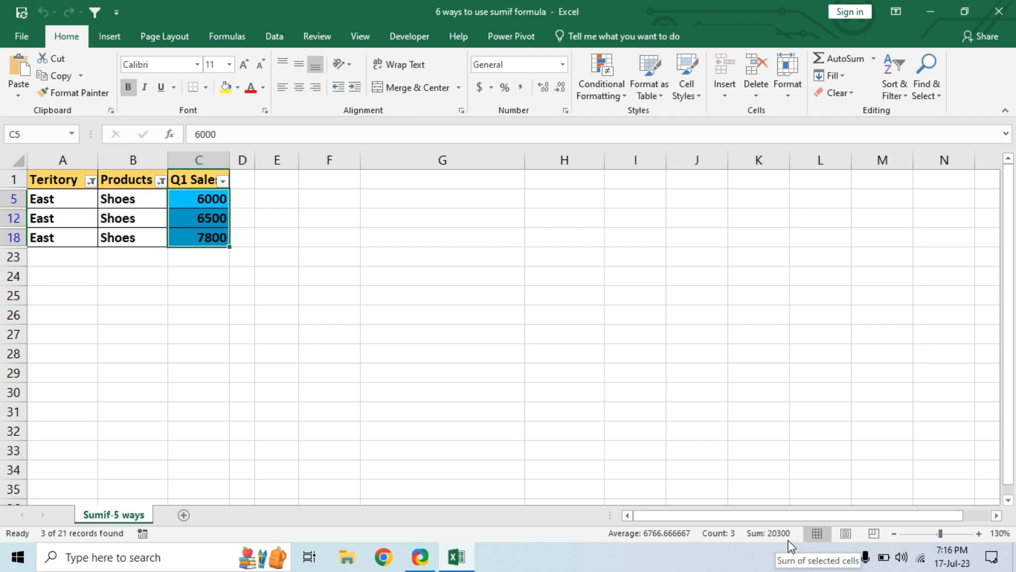
Step: Clear the filters from the Products and Teritory columns and reselect H8
{"action": "left_click", "coordinate": [161, 182]}
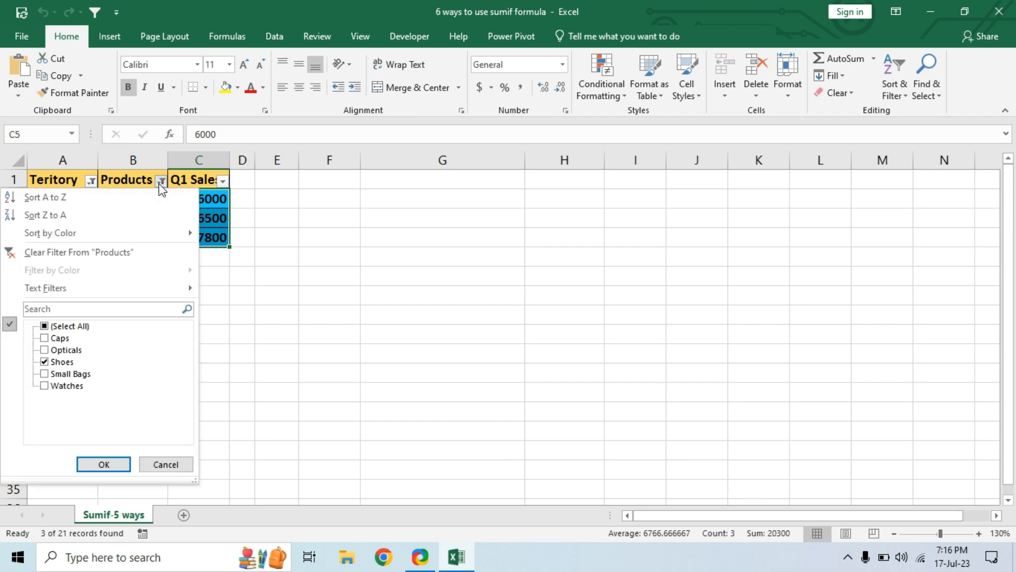
{"action": "left_click", "coordinate": [102, 252]}
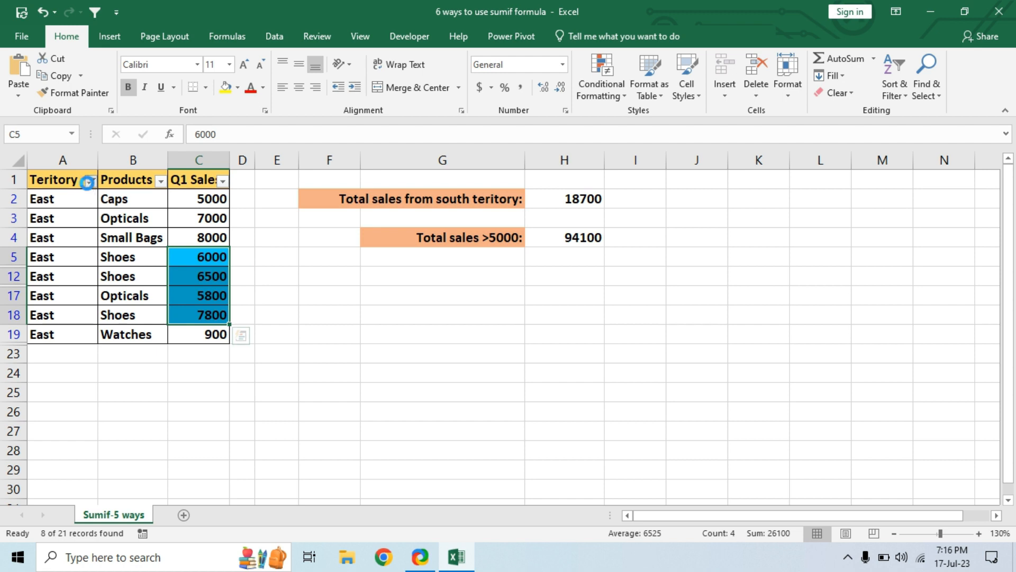
{"action": "left_click", "coordinate": [88, 182]}
{"action": "left_click", "coordinate": [76, 250]}
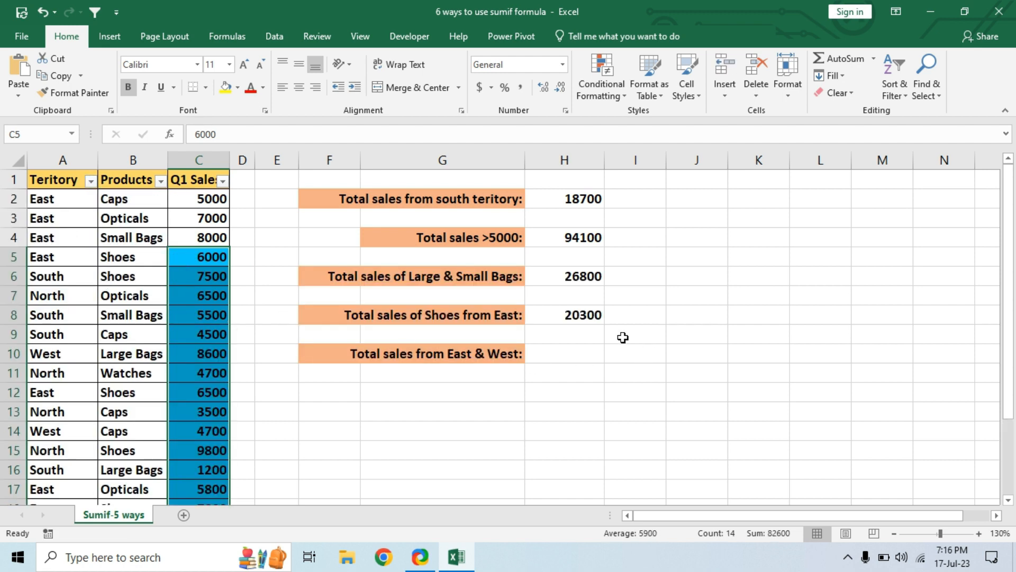
{"action": "left_click", "coordinate": [568, 315]}
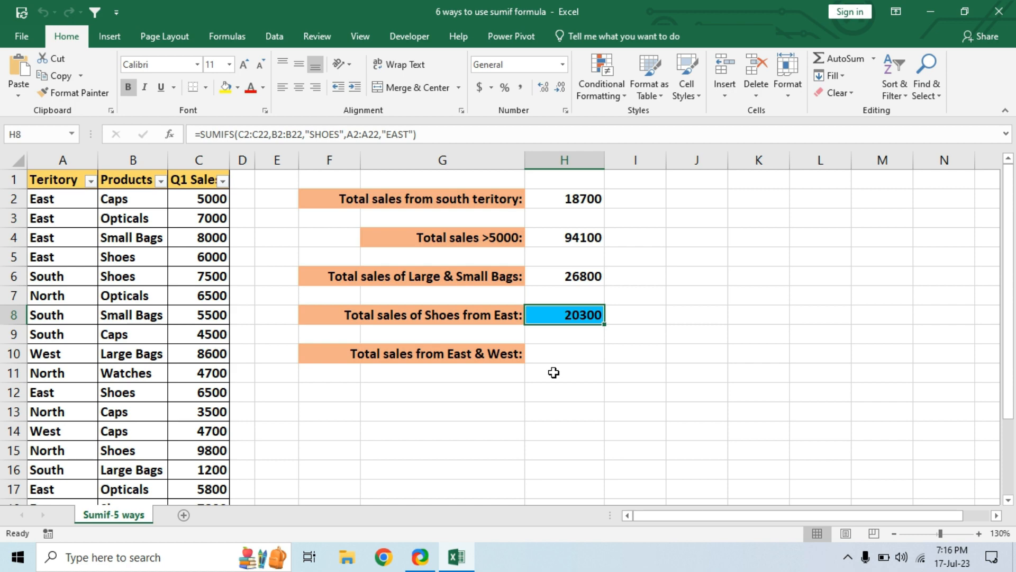
Step: Start a SUMIFS formula in H10 for the East & West total, with C2:C22 as the sum range
{"action": "left_click", "coordinate": [564, 349]}
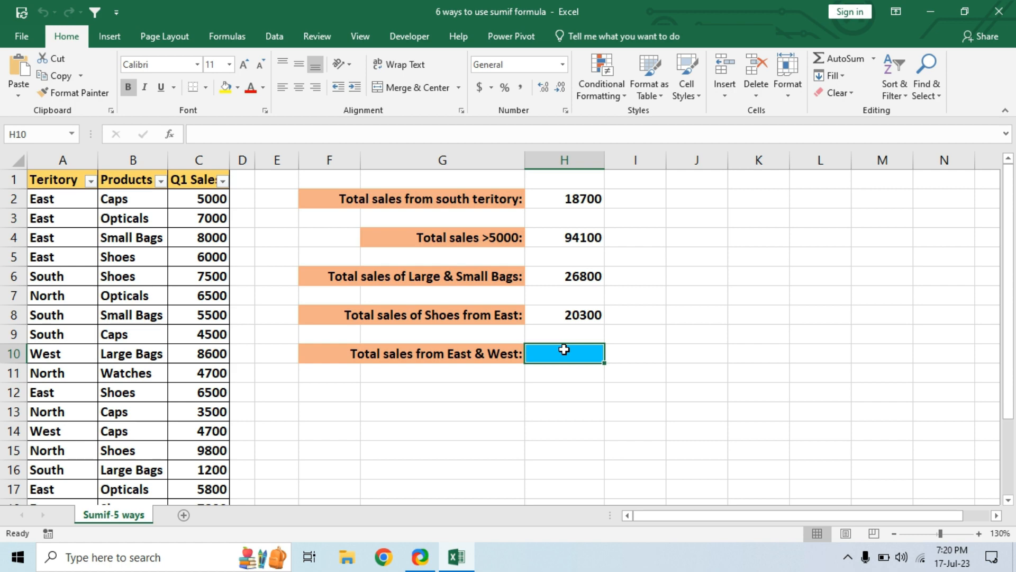
{"action": "type", "text": "=SUMIF"}
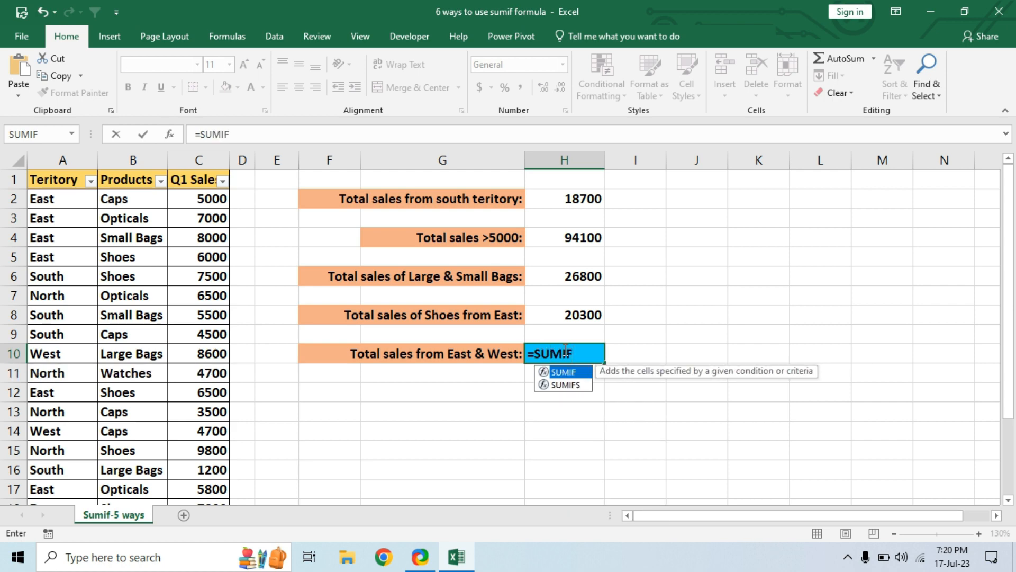
{"action": "key", "text": "Down"}
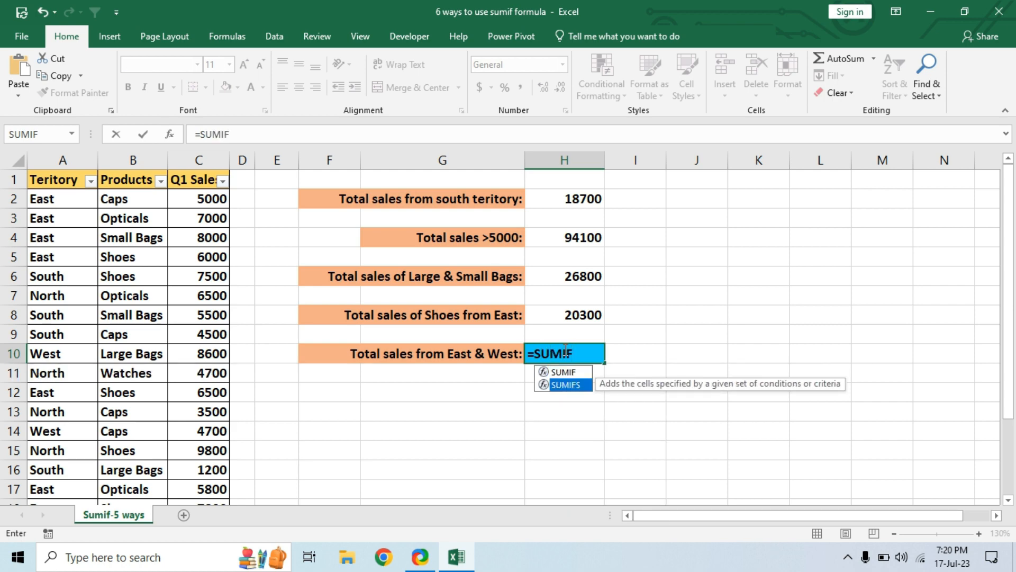
{"action": "key", "text": "Tab"}
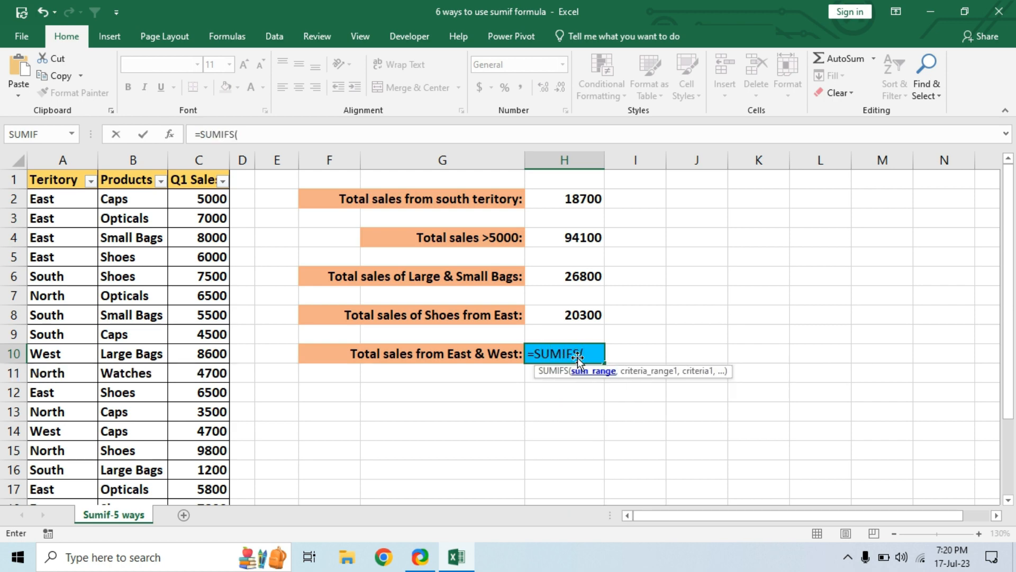
{"action": "left_click", "coordinate": [212, 197]}
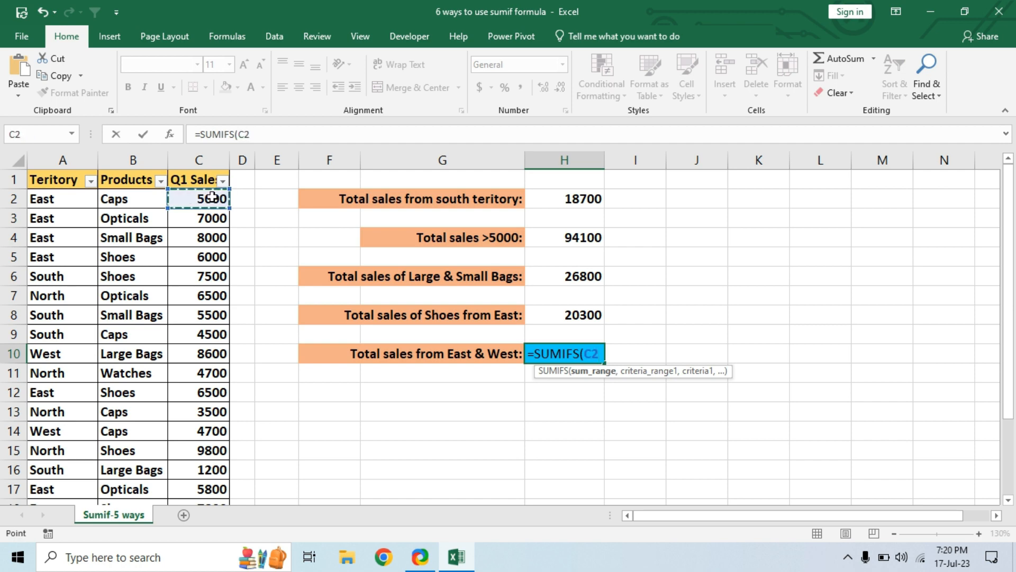
{"action": "key", "text": "ctrl+shift+Down"}
{"action": "type", "text": ","}
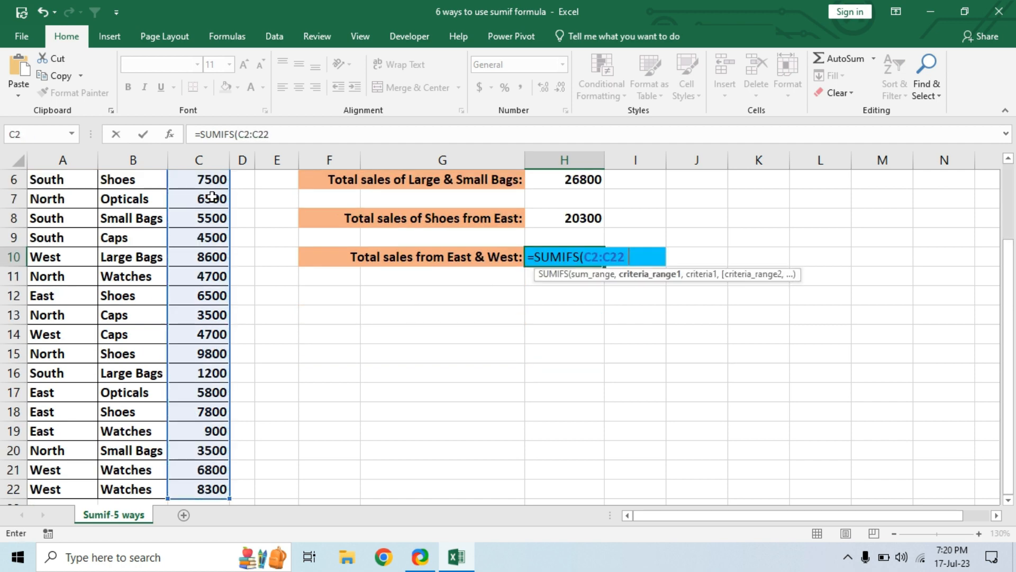
Step: Add the first condition to the H10 SUMIFS formula: criteria range A2:A22 with the criterion "EAST"
{"action": "scroll", "coordinate": [651, 318], "scroll_direction": "up", "scroll_amount": 2}
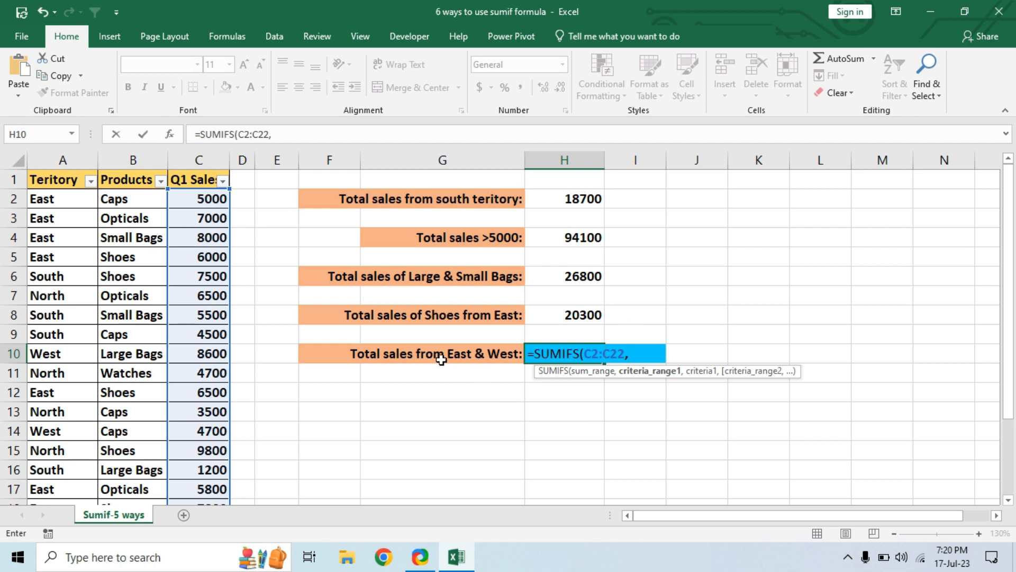
{"action": "left_click", "coordinate": [63, 200]}
{"action": "left_click_drag", "start_coordinate": [62, 200], "coordinate": [62, 200]}
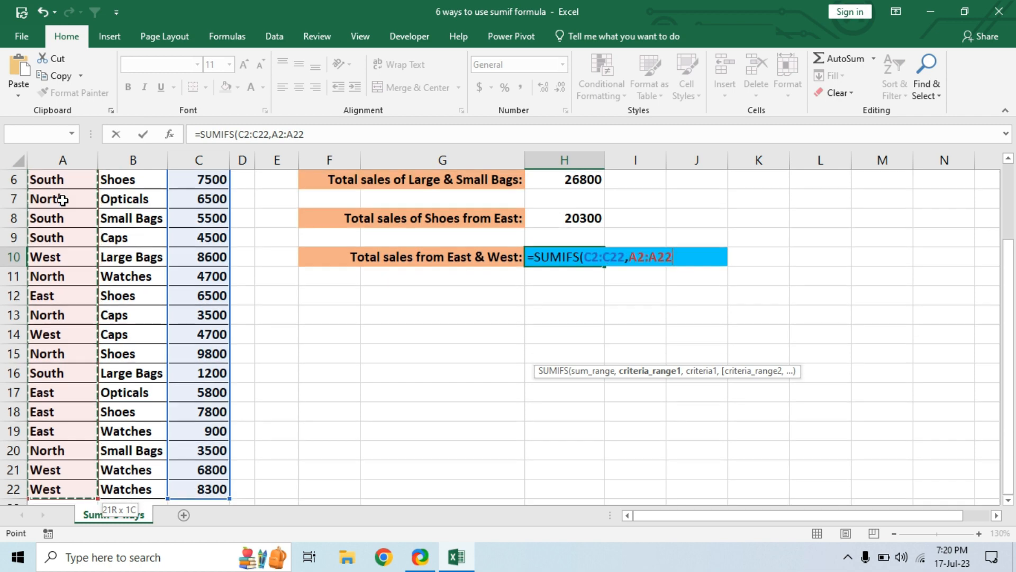
{"action": "type", "text": ","}
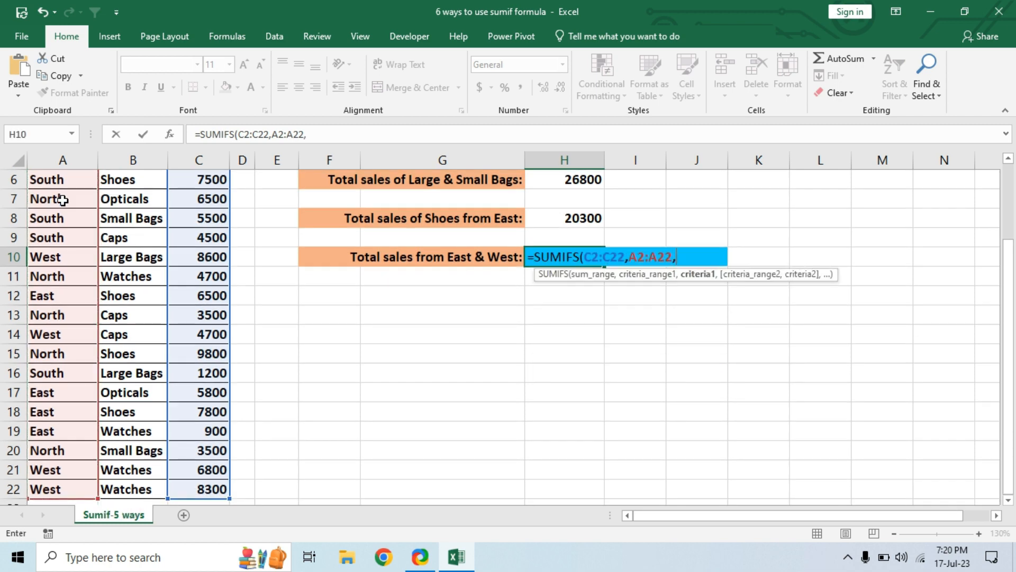
{"action": "type", "text": "\"EAST\","}
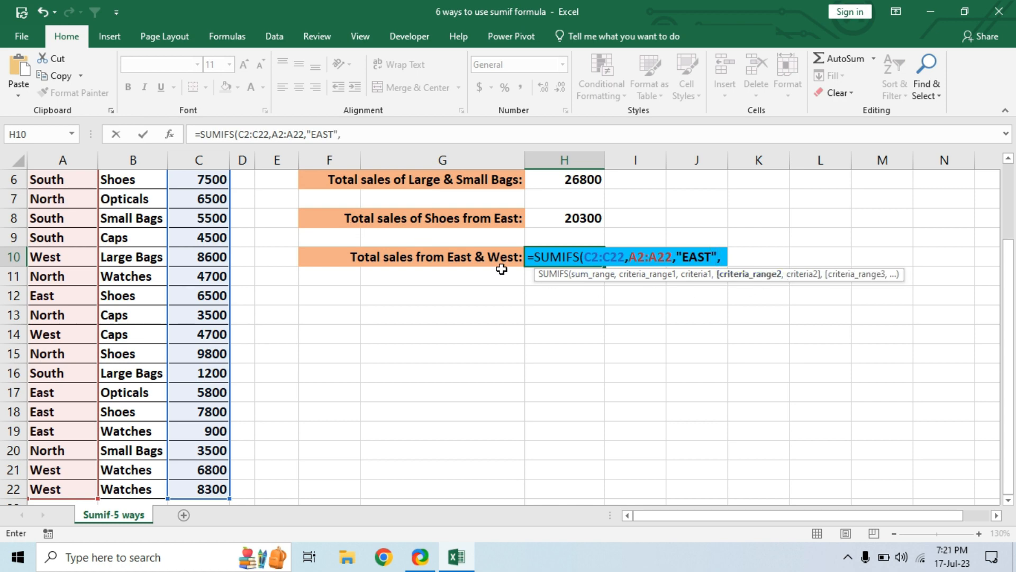
Step: Try completing the H10 SUMIFS formula with a second condition: criteria range A2:A22 and the criterion "WEST"
{"action": "scroll", "coordinate": [70, 198], "scroll_direction": "up", "scroll_amount": 2}
{"action": "left_click", "coordinate": [71, 198]}
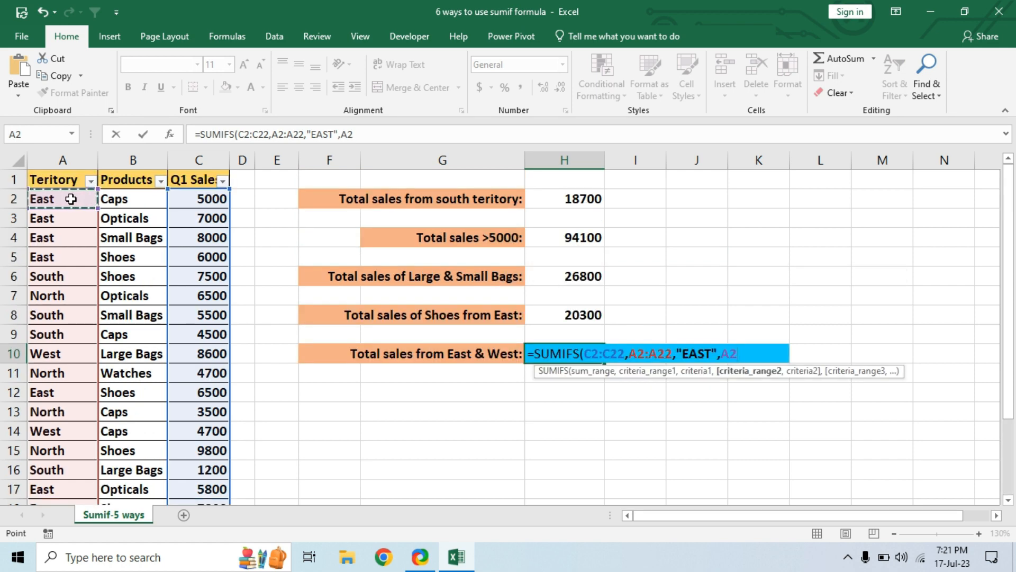
{"action": "key", "text": "ctrl+shift+Down"}
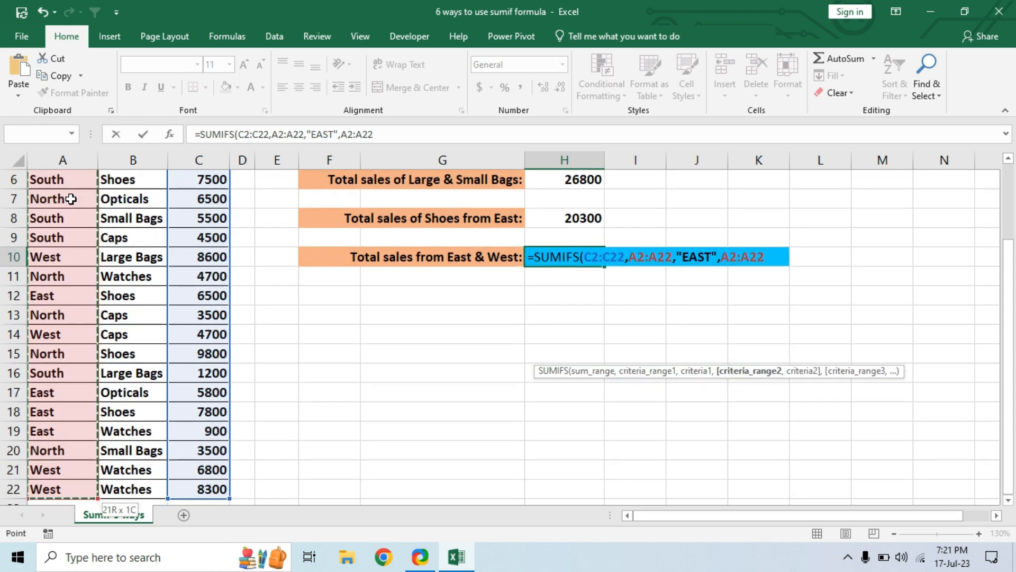
{"action": "type", "text": ","}
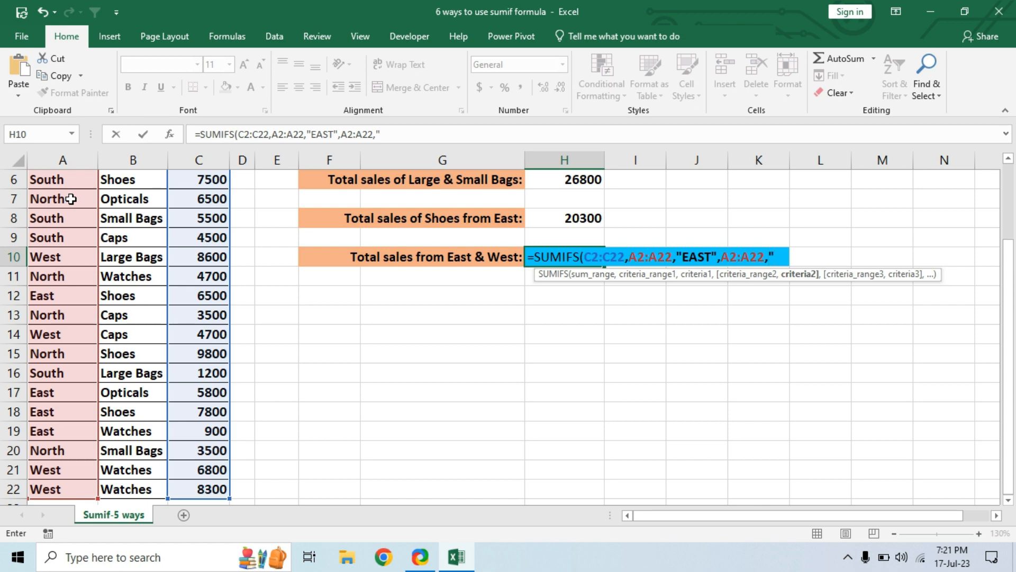
{"action": "type", "text": "\"WEST"}
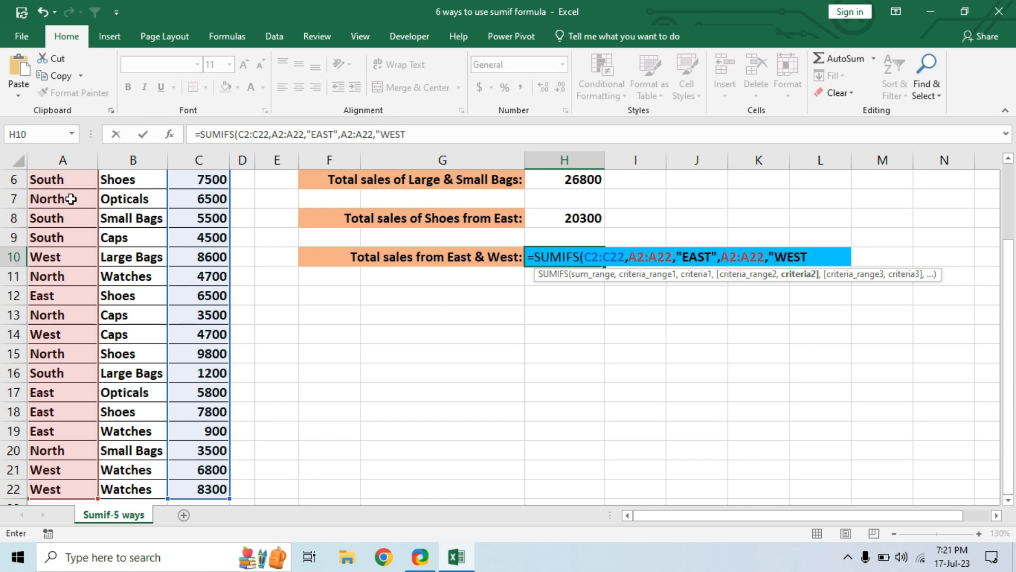
{"action": "type", "text": "\")"}
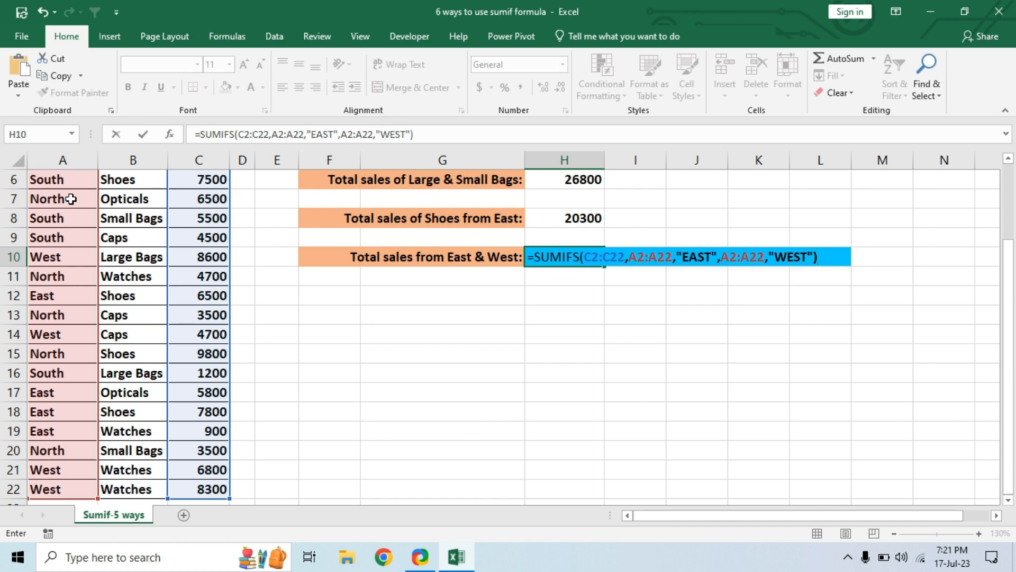
{"action": "key", "text": "Return"}
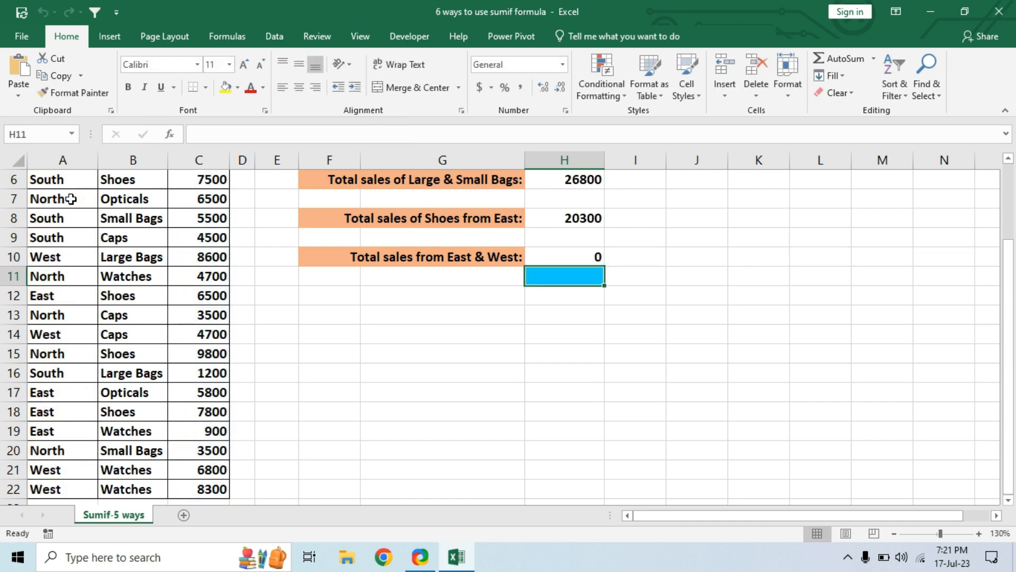
Step: Remove the second condition from the H10 formula and close the SUMIFS after "EAST"
{"action": "left_click", "coordinate": [584, 258]}
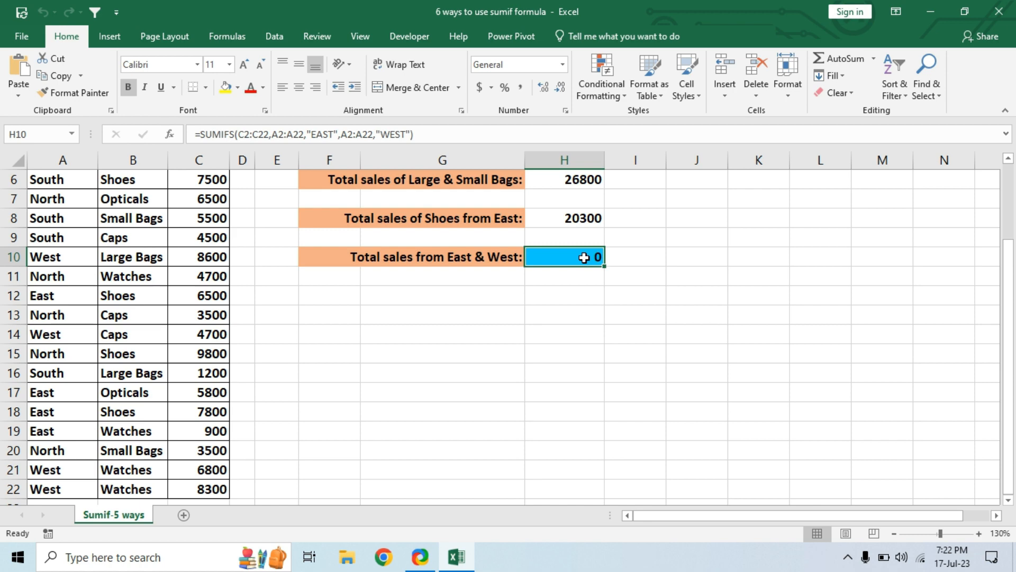
{"action": "double_click", "coordinate": [584, 257]}
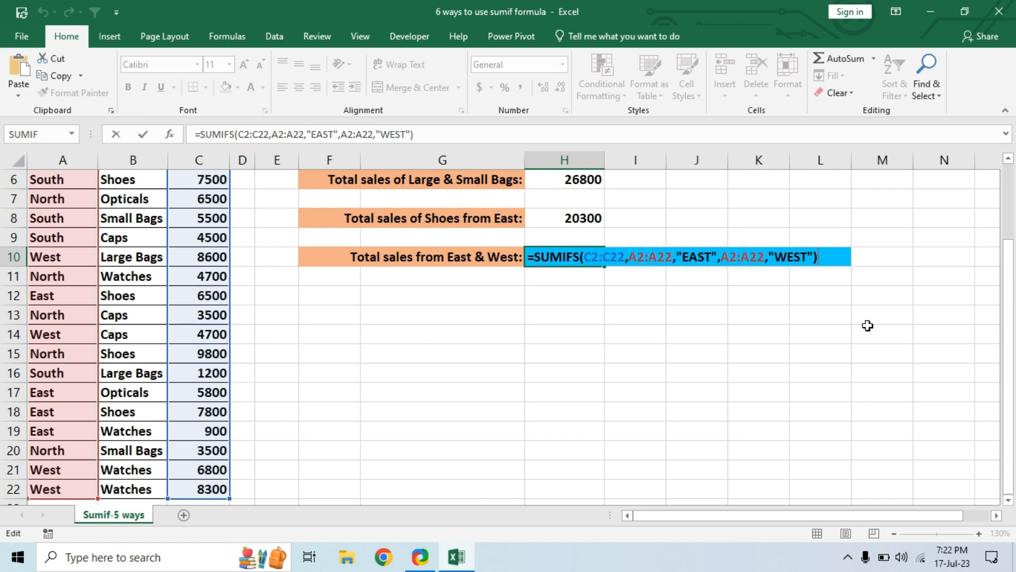
{"action": "key", "text": "BackSpace"}
{"action": "key", "text": "BackSpace"}
{"action": "key", "text": "BackSpace"}
{"action": "key", "text": "BackSpace"}
{"action": "key", "text": "BackSpace"}
{"action": "key", "text": "BackSpace"}
{"action": "key", "text": "BackSpace"}
{"action": "key", "text": "BackSpace"}
{"action": "key", "text": "BackSpace"}
{"action": "key", "text": "BackSpace"}
{"action": "key", "text": "BackSpace"}
{"action": "key", "text": "BackSpace"}
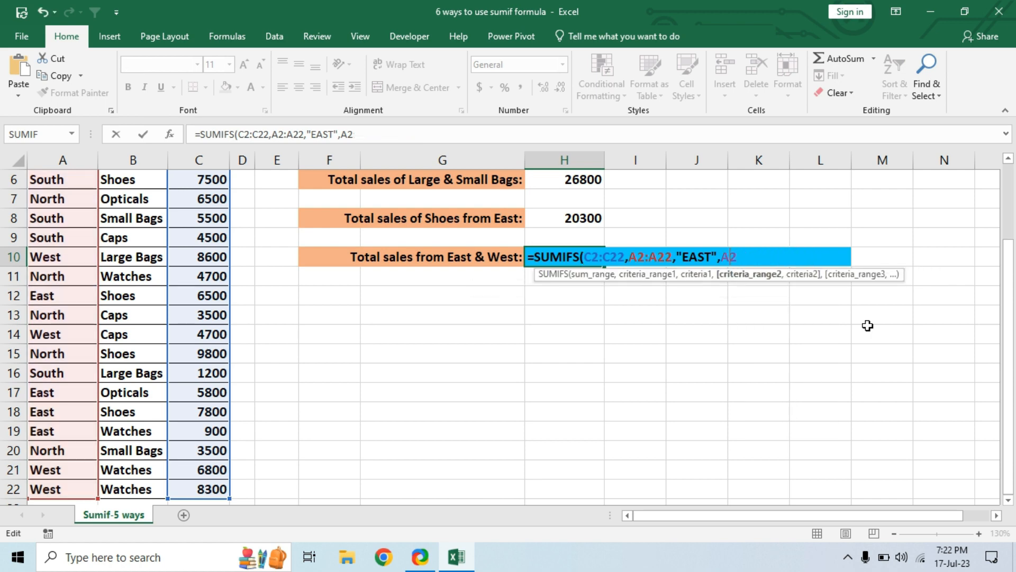
{"action": "key", "text": "BackSpace"}
{"action": "key", "text": "BackSpace"}
{"action": "key", "text": "BackSpace"}
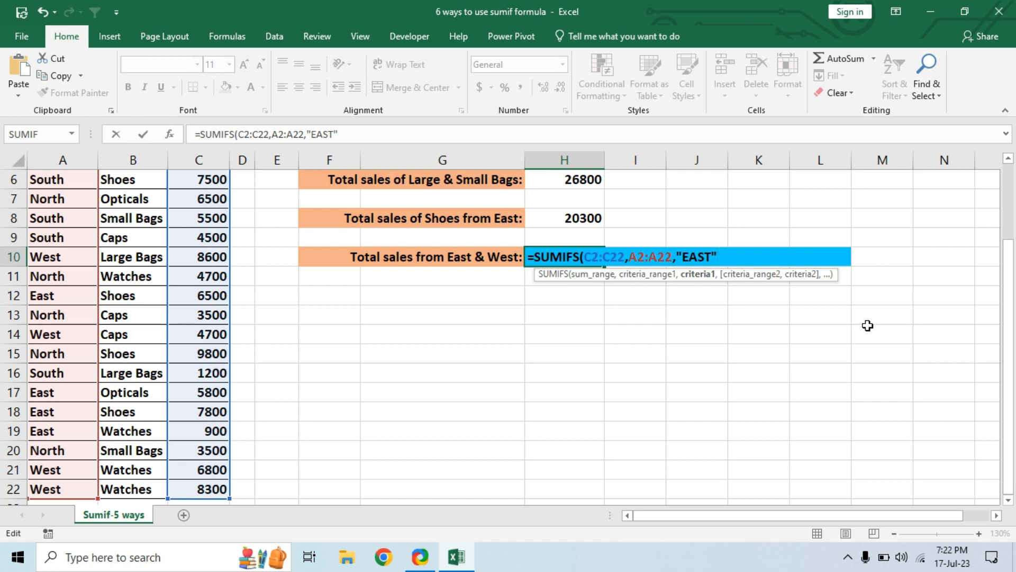
{"action": "type", "text": ")"}
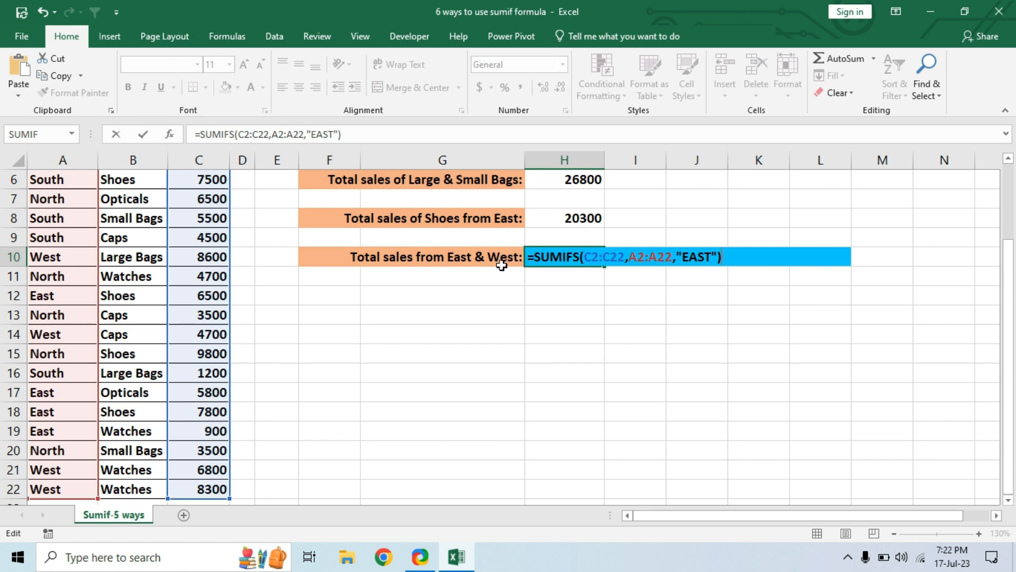
Step: Add a second SUMIFS to the H10 formula with a plus sign, using C2:C22 as its sum range
{"action": "type", "text": "+SUMIF"}
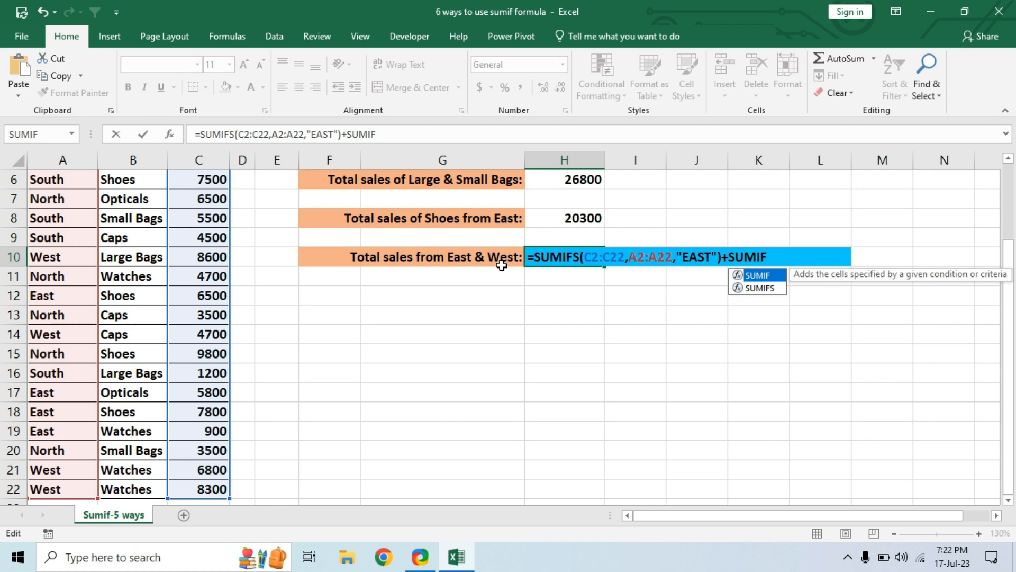
{"action": "key", "text": "Down"}
{"action": "key", "text": "Tab"}
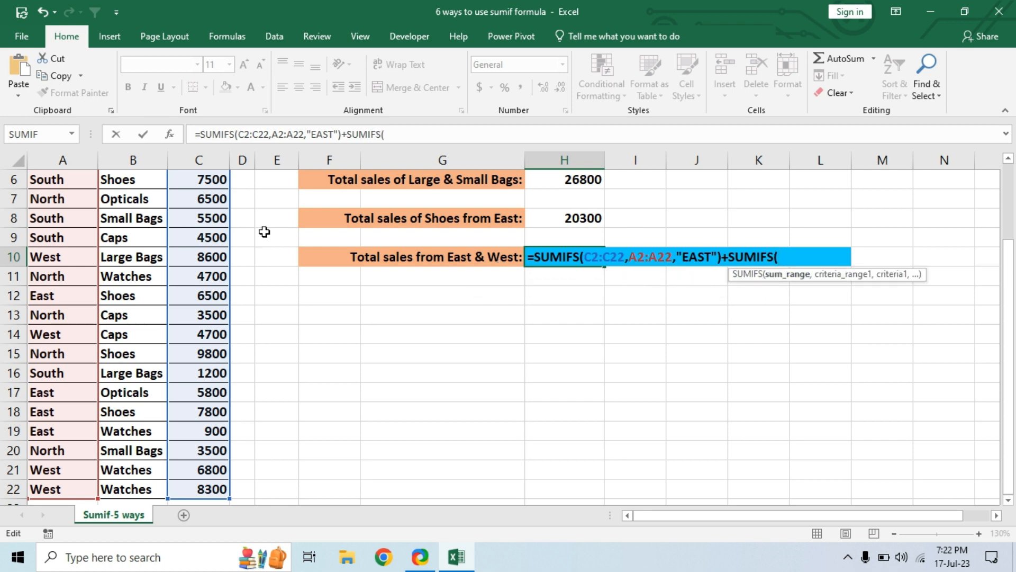
{"action": "scroll", "coordinate": [263, 229], "scroll_direction": "up", "scroll_amount": 2}
{"action": "left_click", "coordinate": [208, 204]}
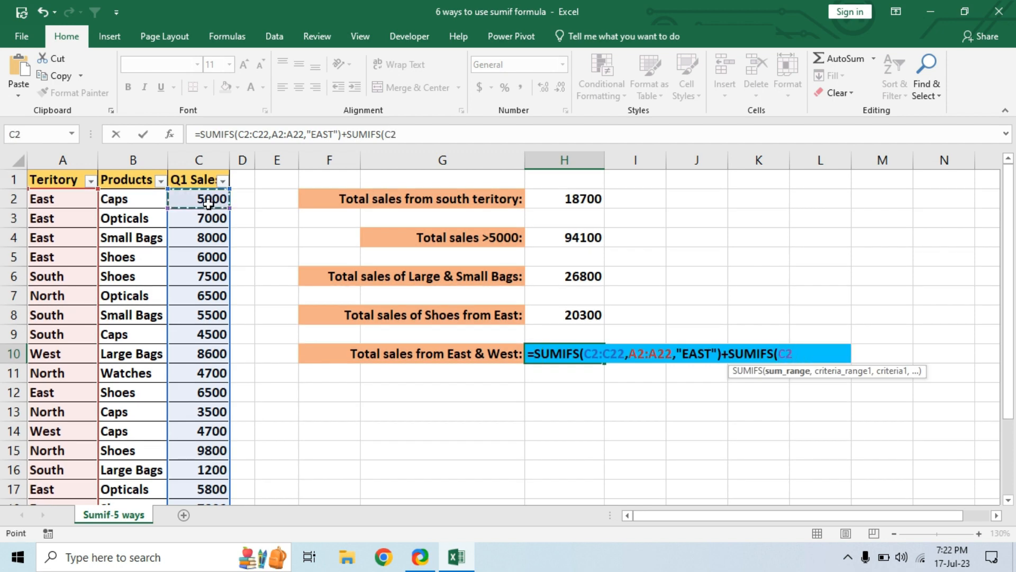
{"action": "key", "text": "ctrl+shift+Down"}
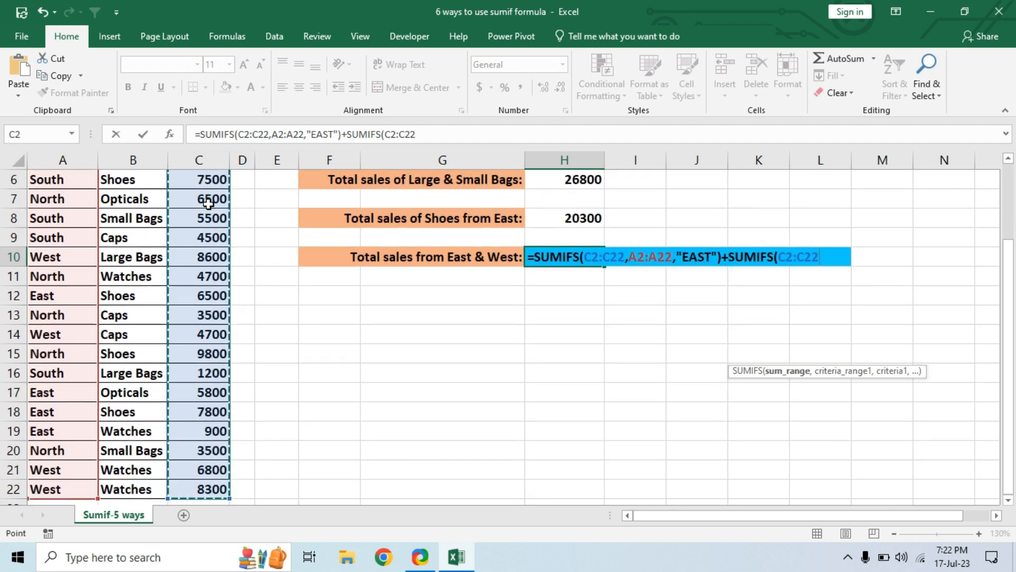
{"action": "type", "text": ","}
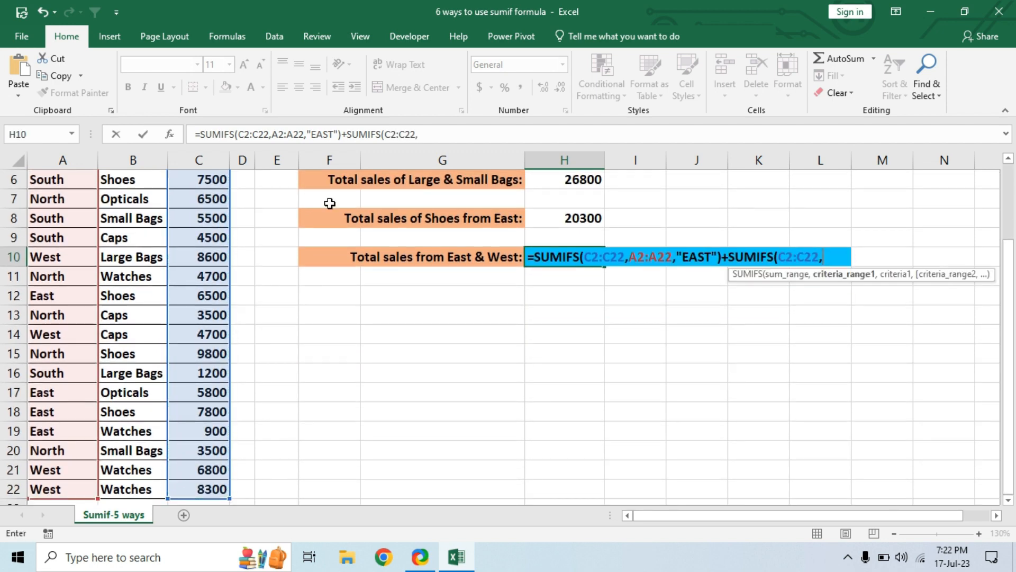
{"action": "scroll", "coordinate": [508, 275], "scroll_direction": "up", "scroll_amount": 2}
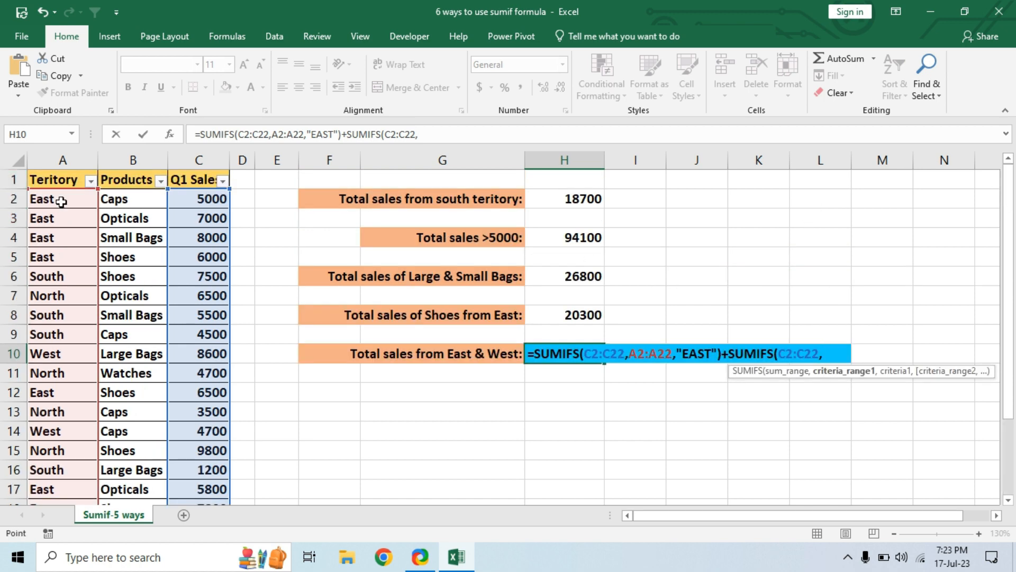
Step: Complete the second SUMIFS in H10 with criteria range A2:A22 and the criterion "WEST", and enter the formula
{"action": "left_click", "coordinate": [59, 205]}
{"action": "key", "text": "ctrl+shift+Down"}
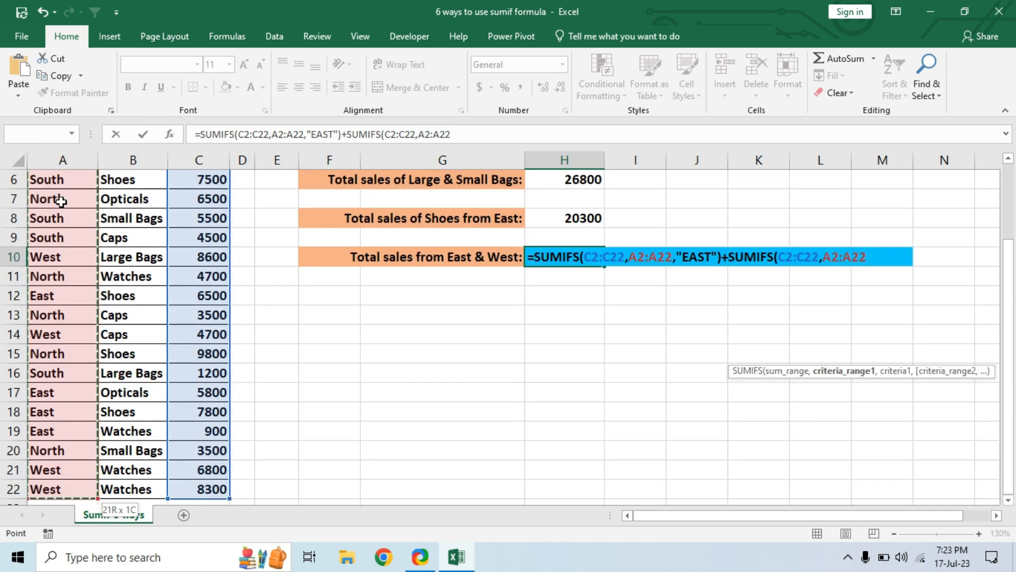
{"action": "type", "text": ","}
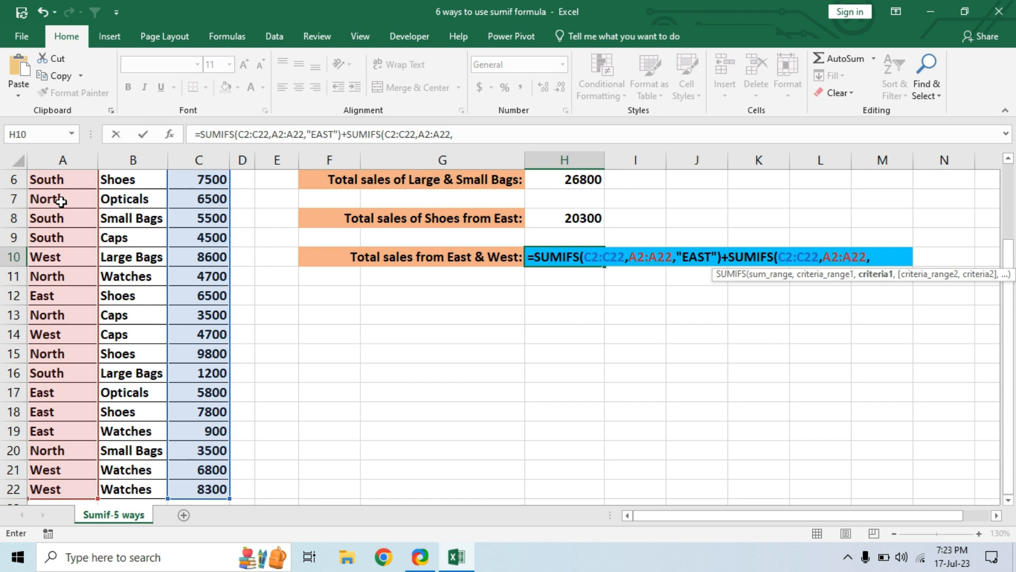
{"action": "type", "text": "\"WEST\""}
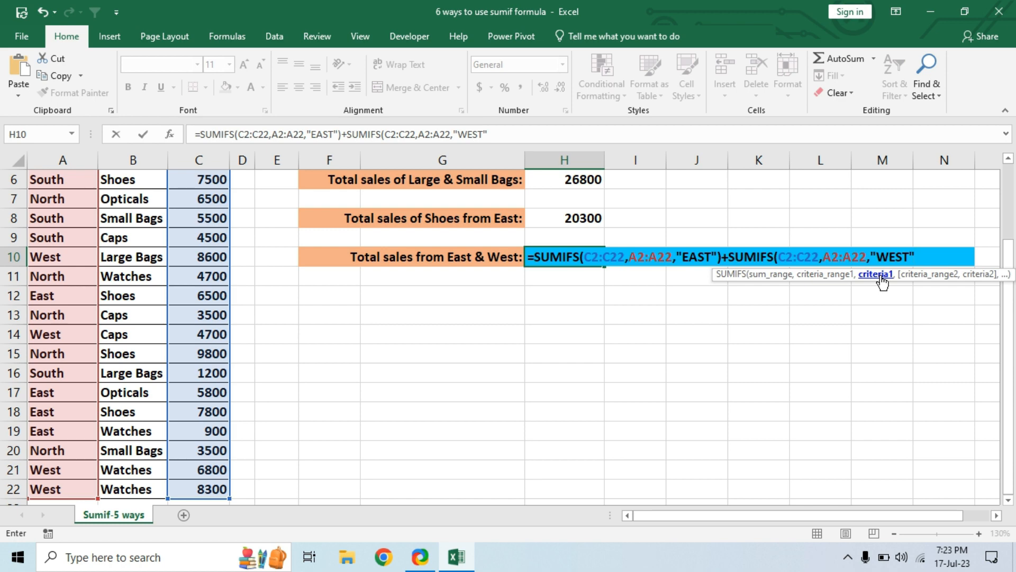
{"action": "type", "text": ")"}
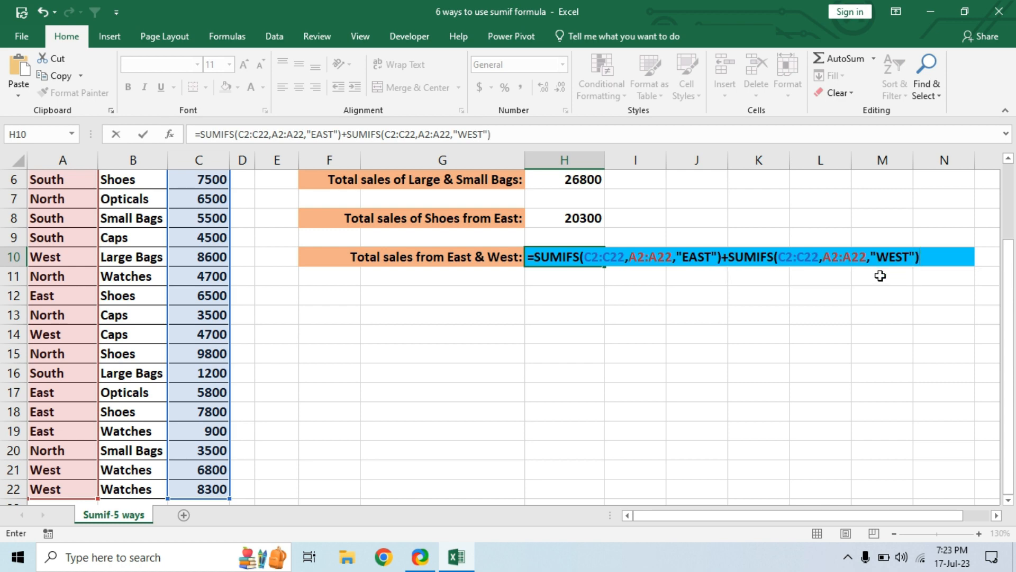
{"action": "key", "text": "Return"}
{"action": "left_click", "coordinate": [569, 255]}
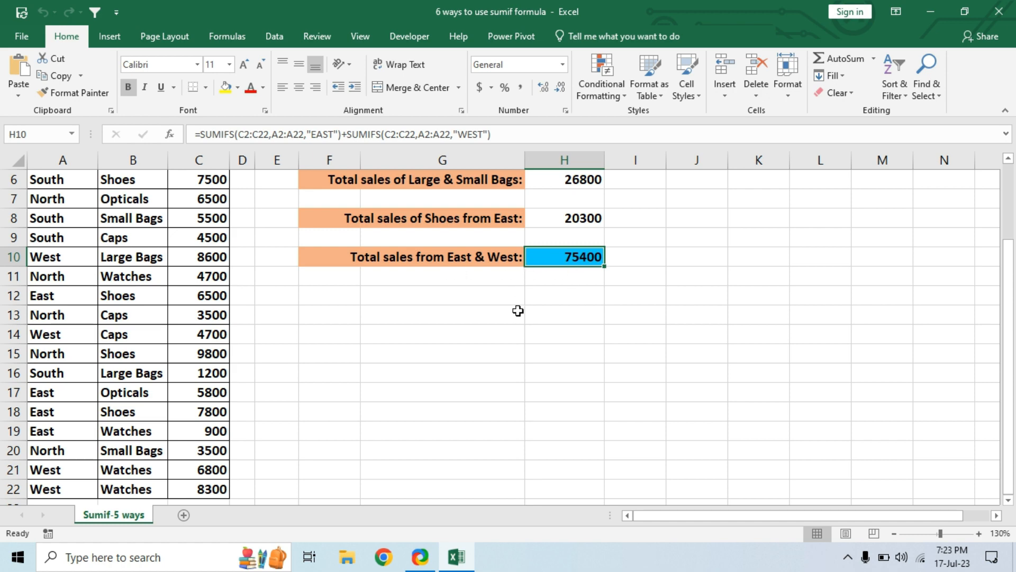
Step: Filter the Teritory column to show only the East and West records
{"action": "scroll", "coordinate": [517, 311], "scroll_direction": "up", "scroll_amount": 2}
{"action": "left_click", "coordinate": [91, 181]}
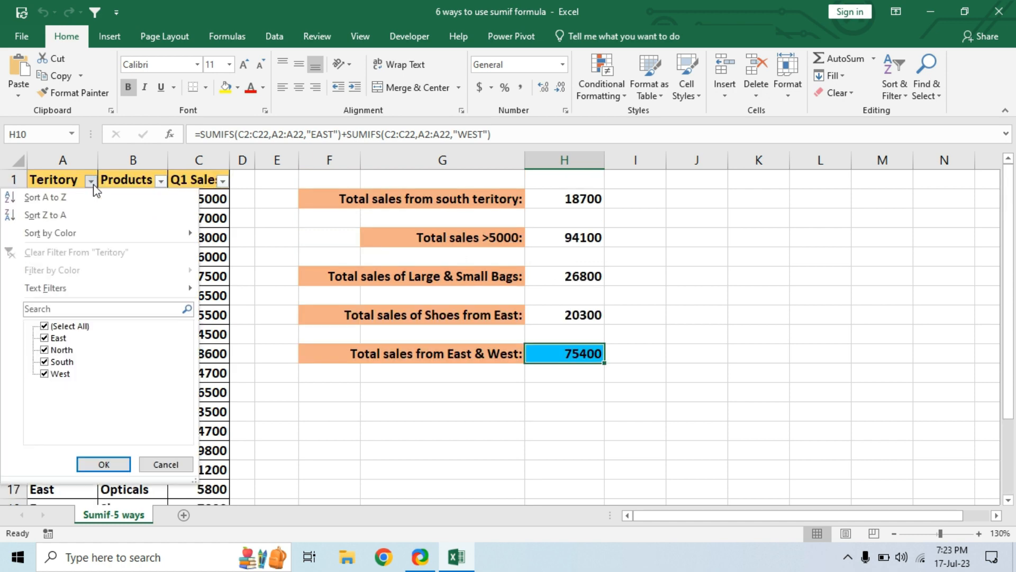
{"action": "left_click", "coordinate": [44, 326]}
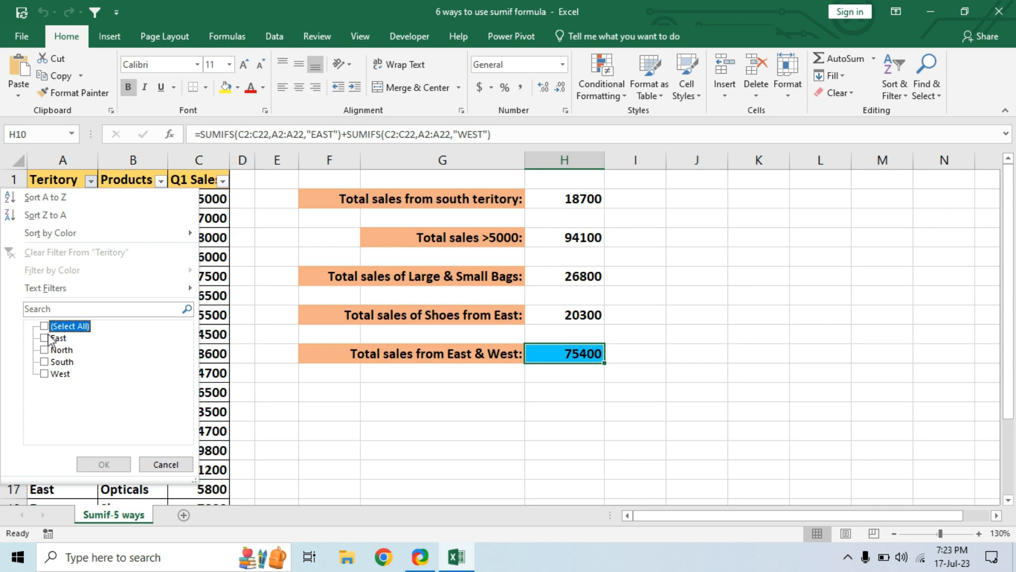
{"action": "left_click", "coordinate": [49, 339]}
{"action": "left_click", "coordinate": [51, 374]}
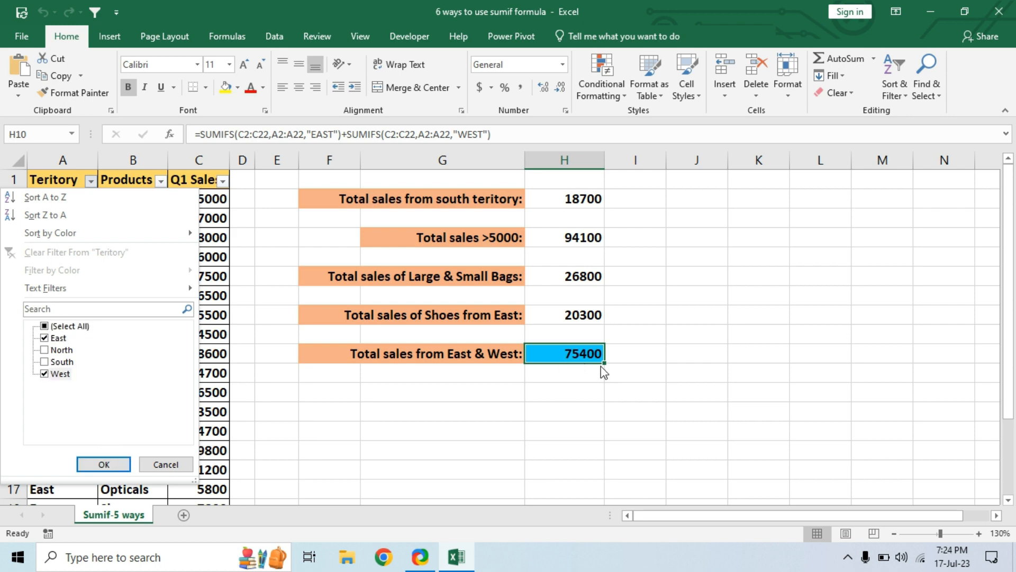
{"action": "left_click", "coordinate": [104, 464]}
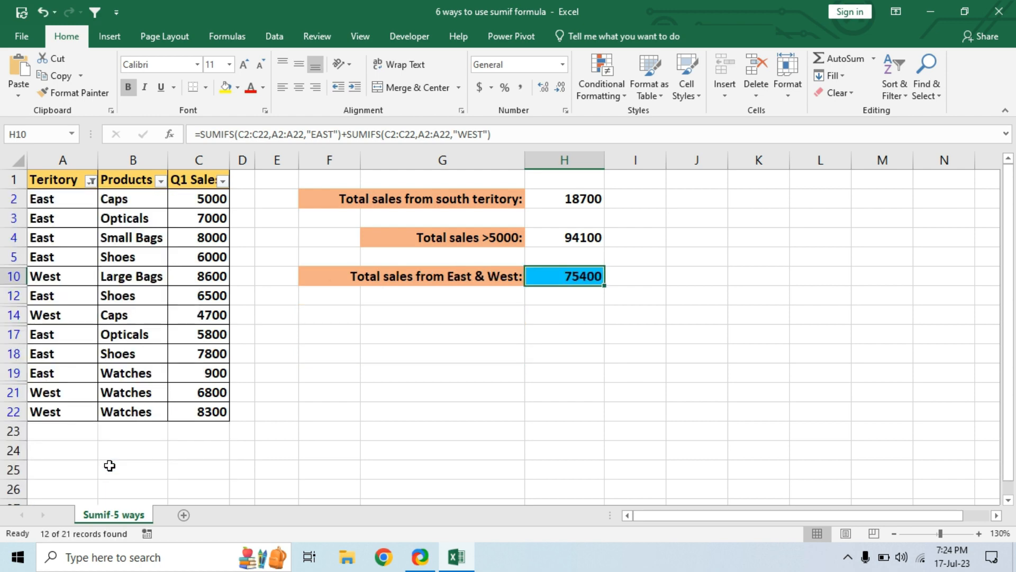
Step: Check the sum of the filtered Q1 sales values against the H10 result, and clear the Teritory filter
{"action": "left_click_drag", "start_coordinate": [197, 200], "coordinate": [209, 413]}
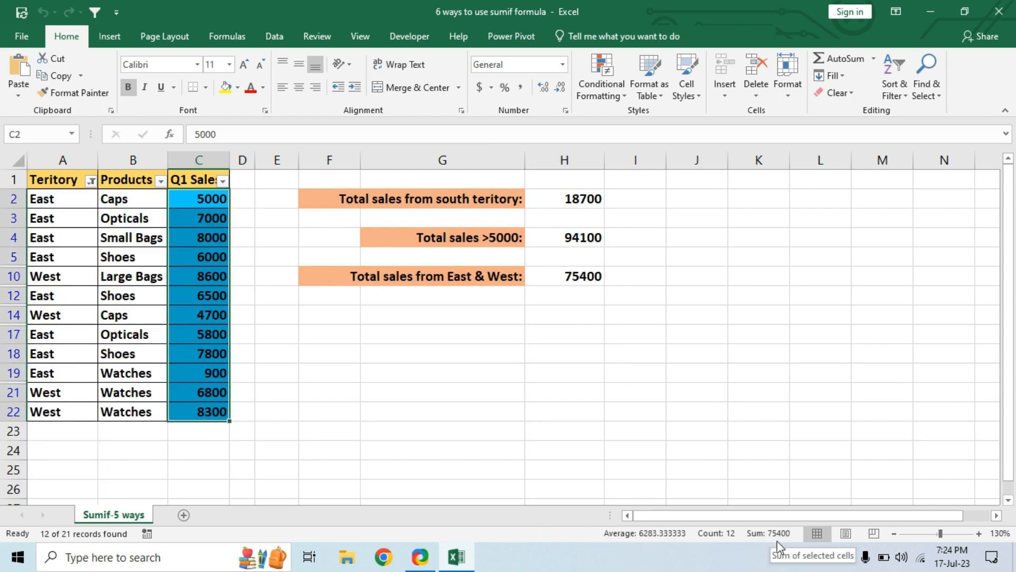
{"action": "left_click", "coordinate": [574, 276]}
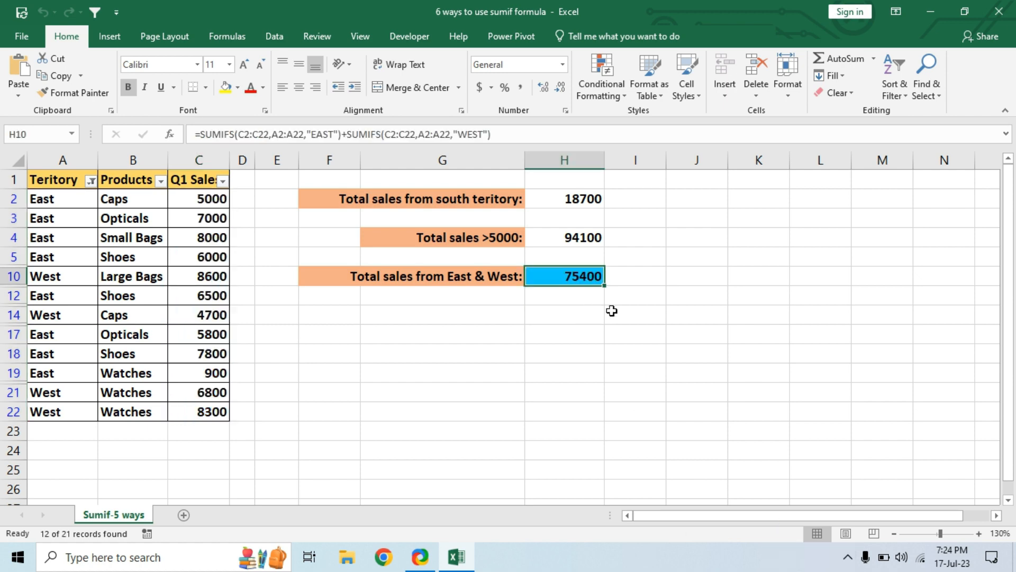
{"action": "left_click", "coordinate": [91, 181]}
{"action": "left_click", "coordinate": [92, 251]}
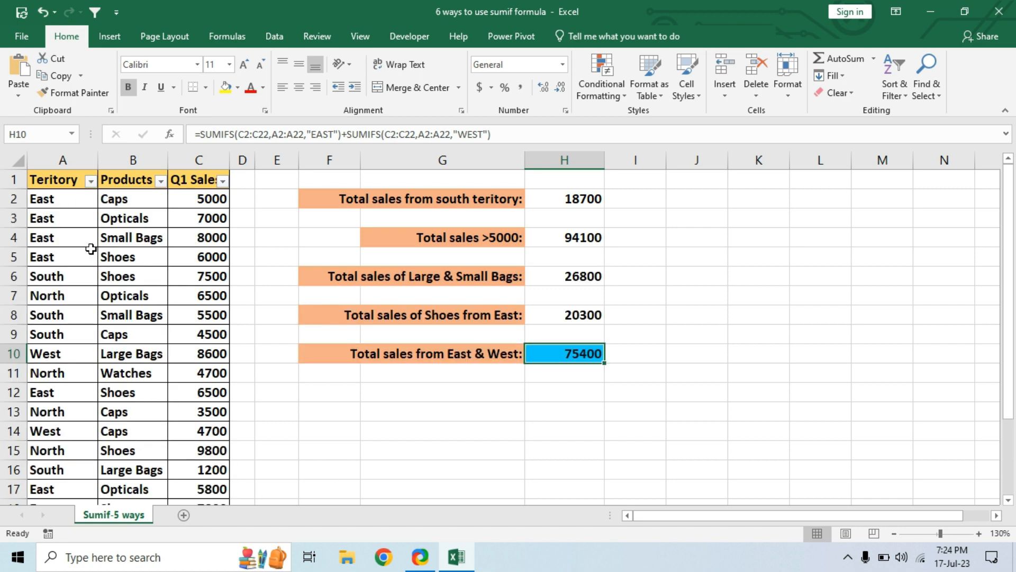